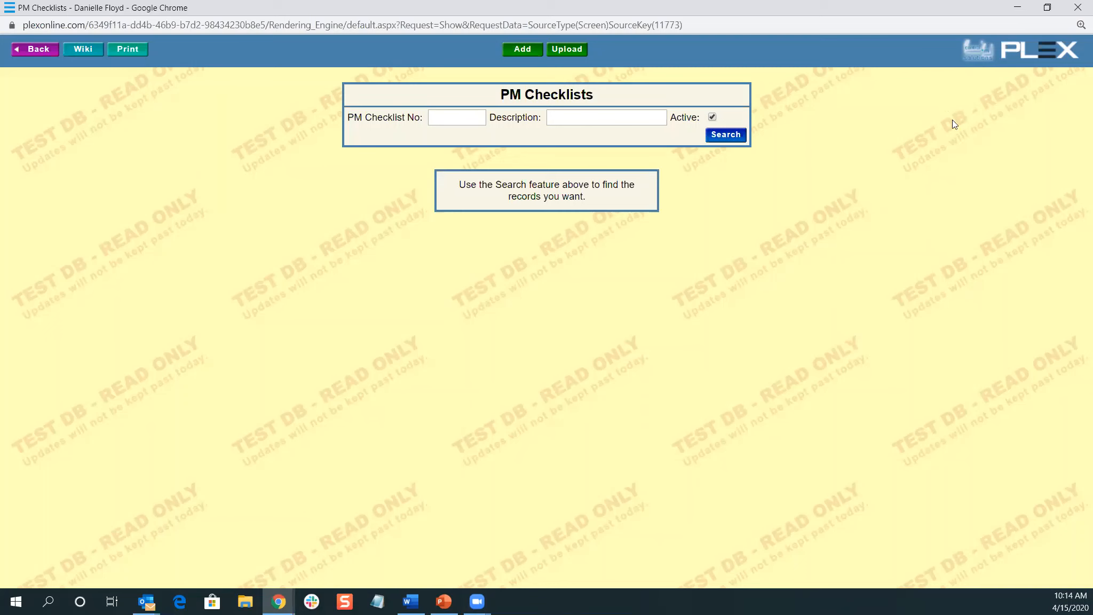
Switch the PM Checklists screen into Design Mode from the VisionPlex Tools menu
mouse_move(986, 50)
mouse_move(985, 71)
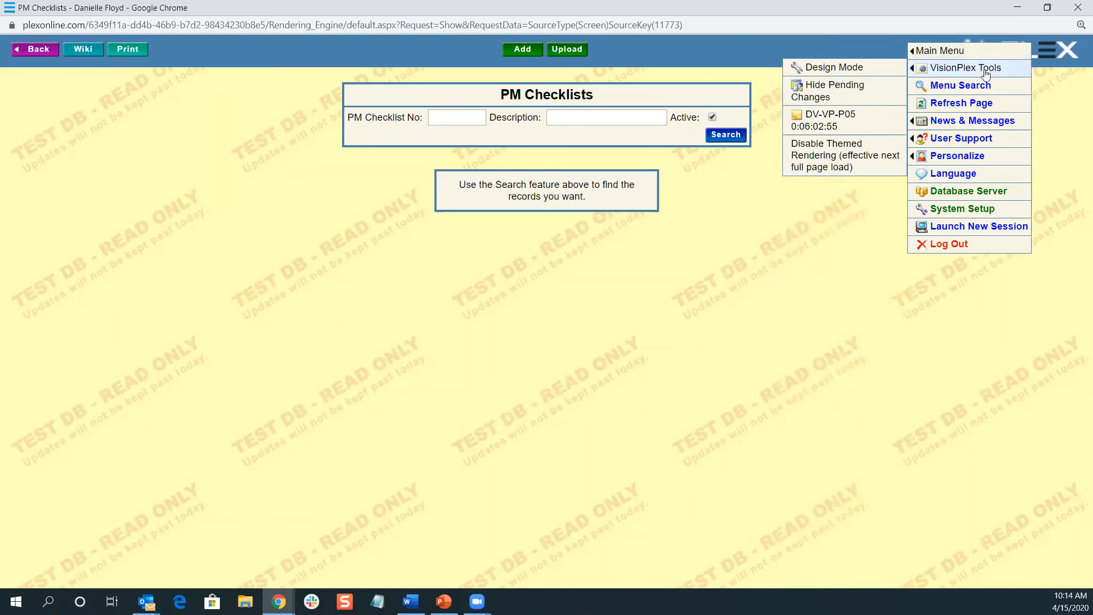
left_click(815, 68)
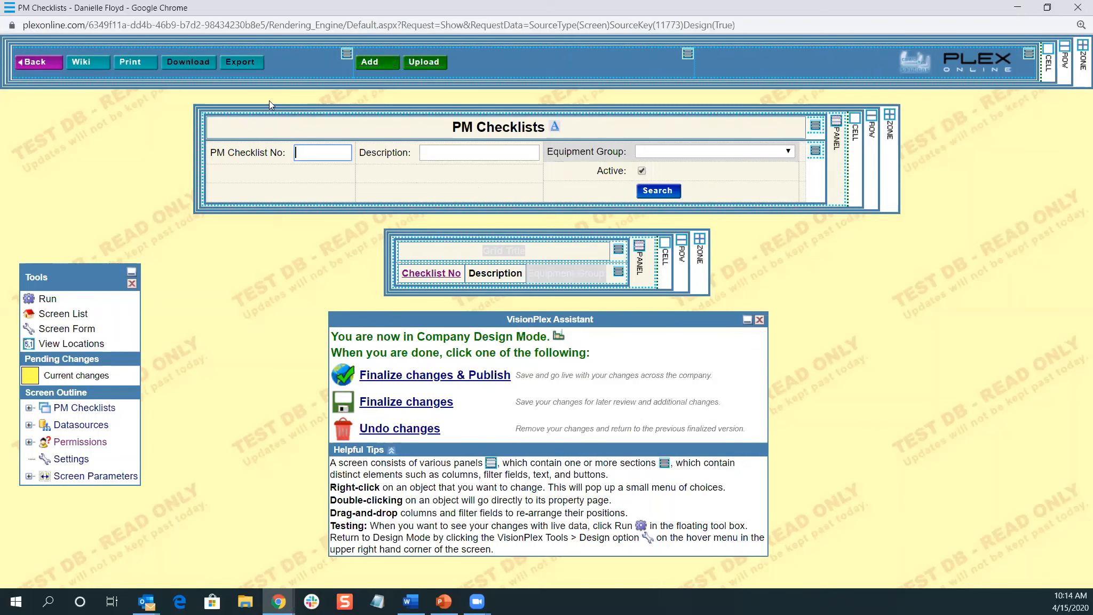
Set the Print toolbar button's Visible property to False, review its Security tab, and update
double_click(129, 62)
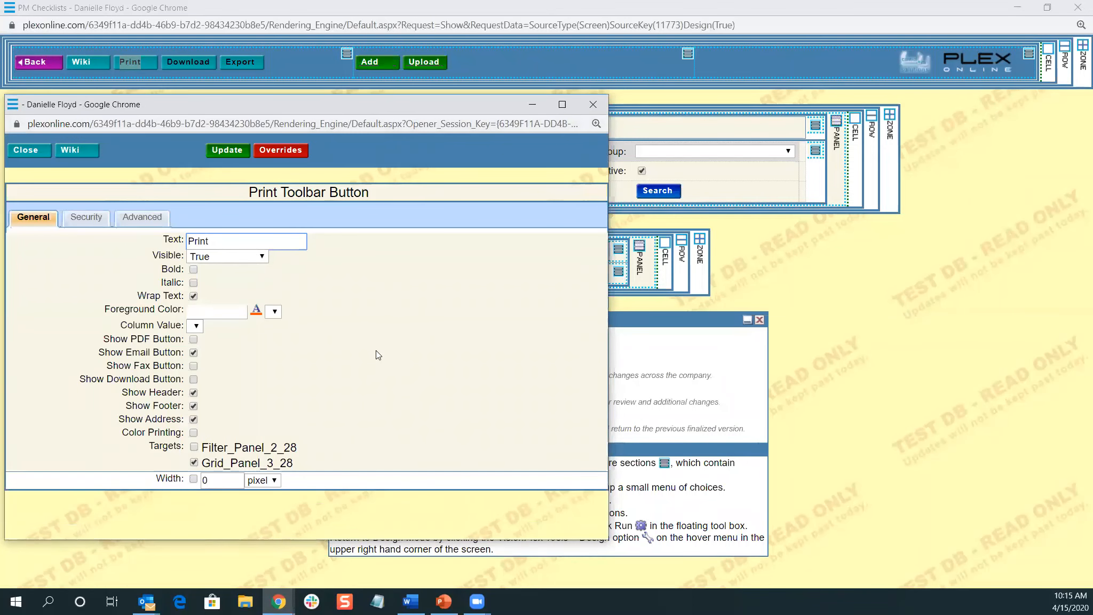
left_click(223, 261)
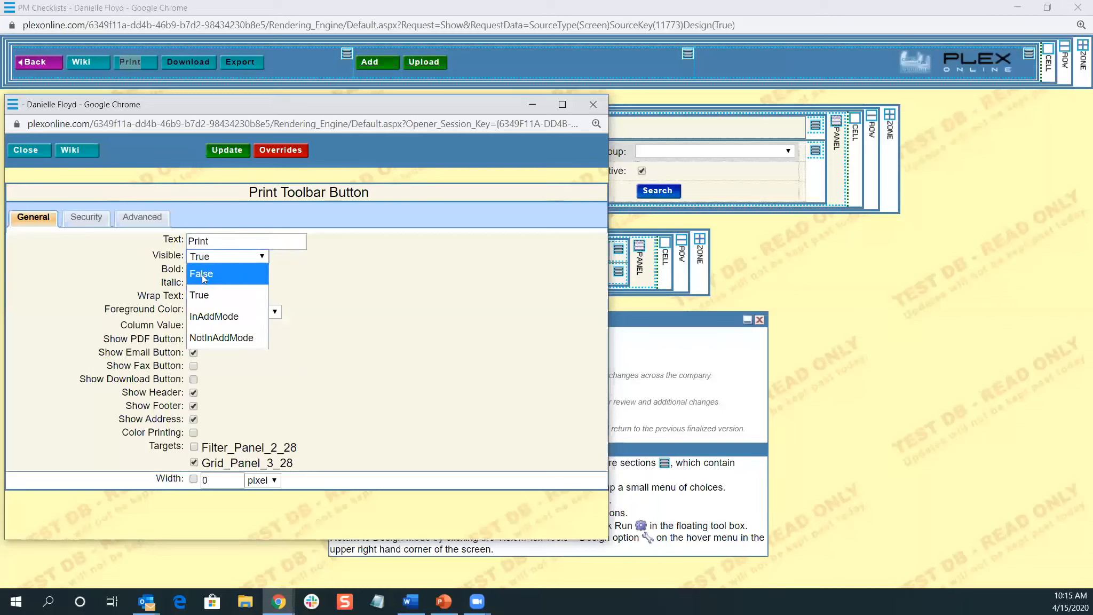
left_click(203, 275)
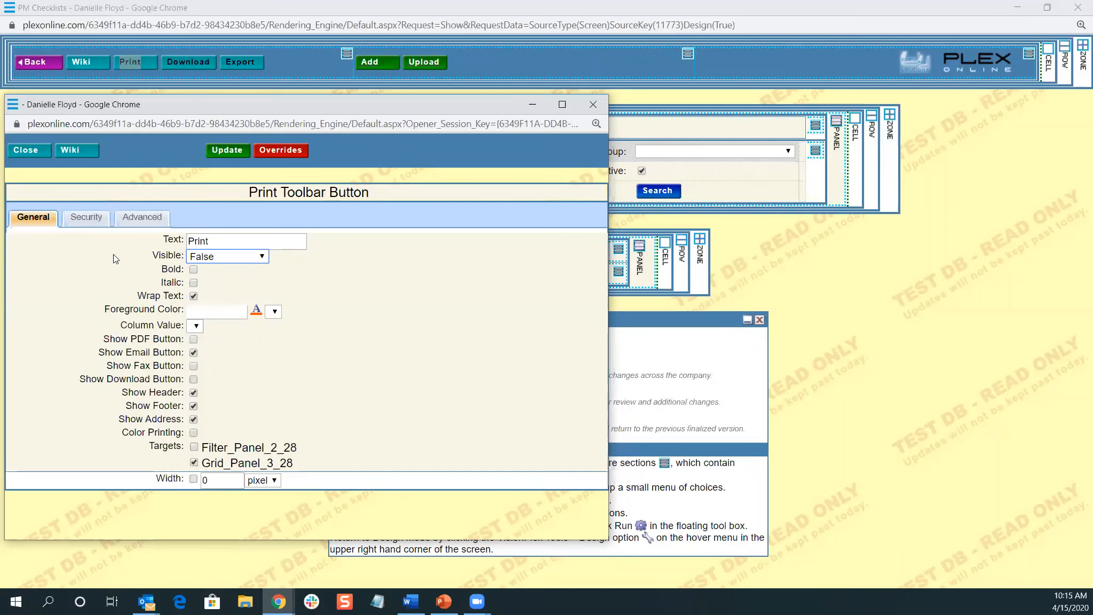
left_click(87, 221)
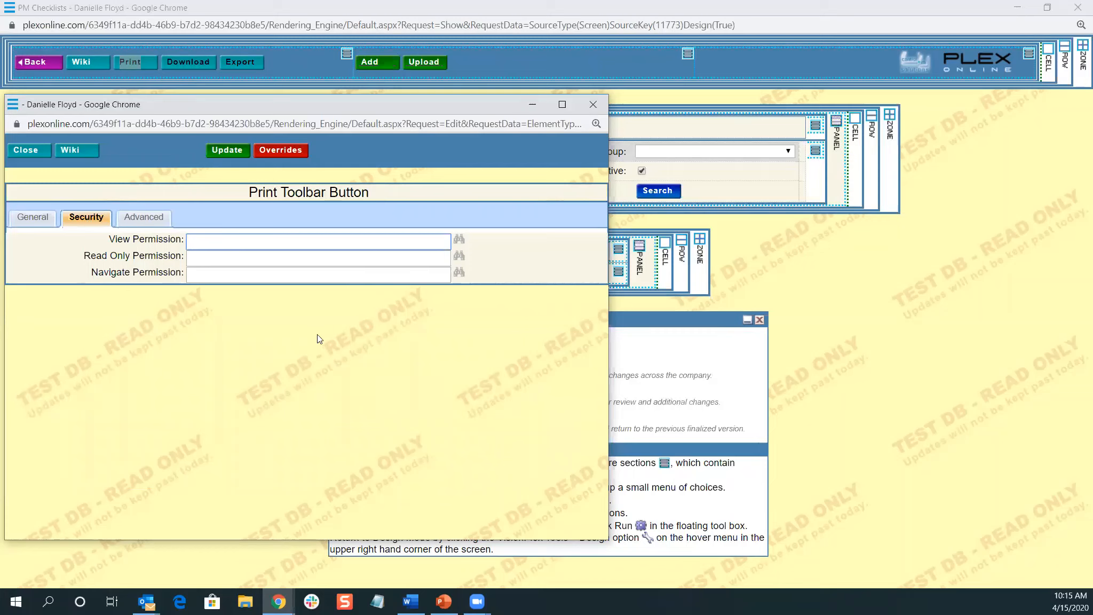
left_click(34, 215)
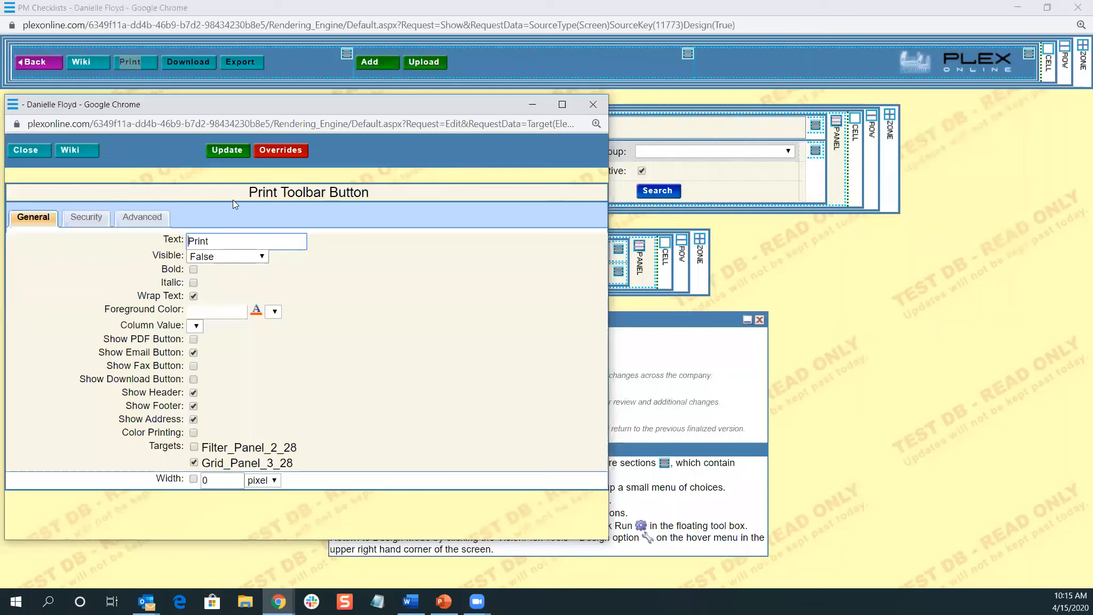
left_click(227, 151)
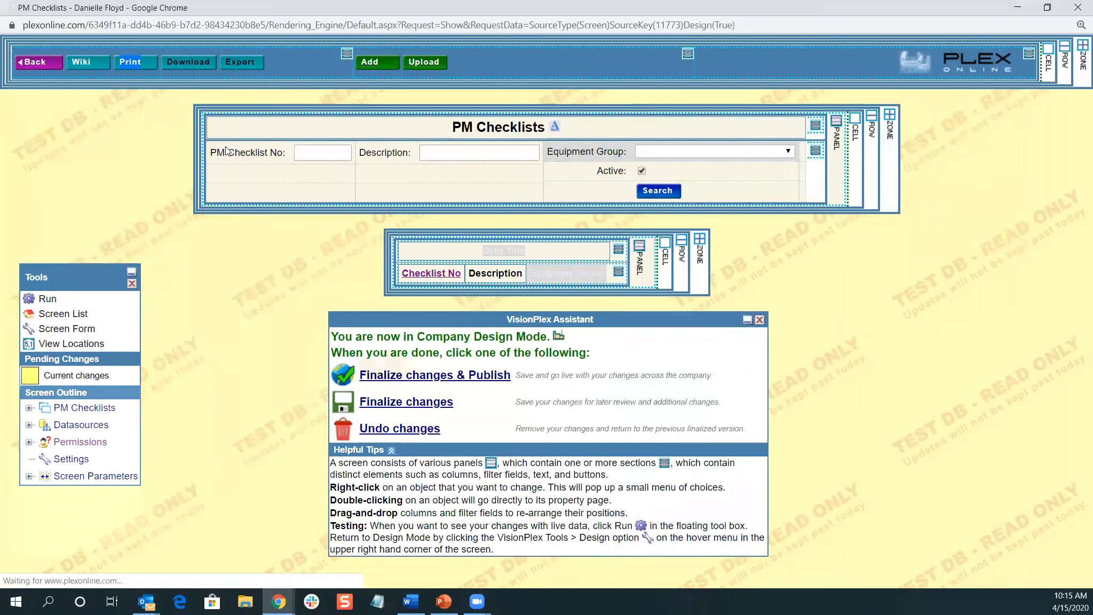
Run the PM Checklists screen live to confirm the Print button is gone
left_click(217, 246)
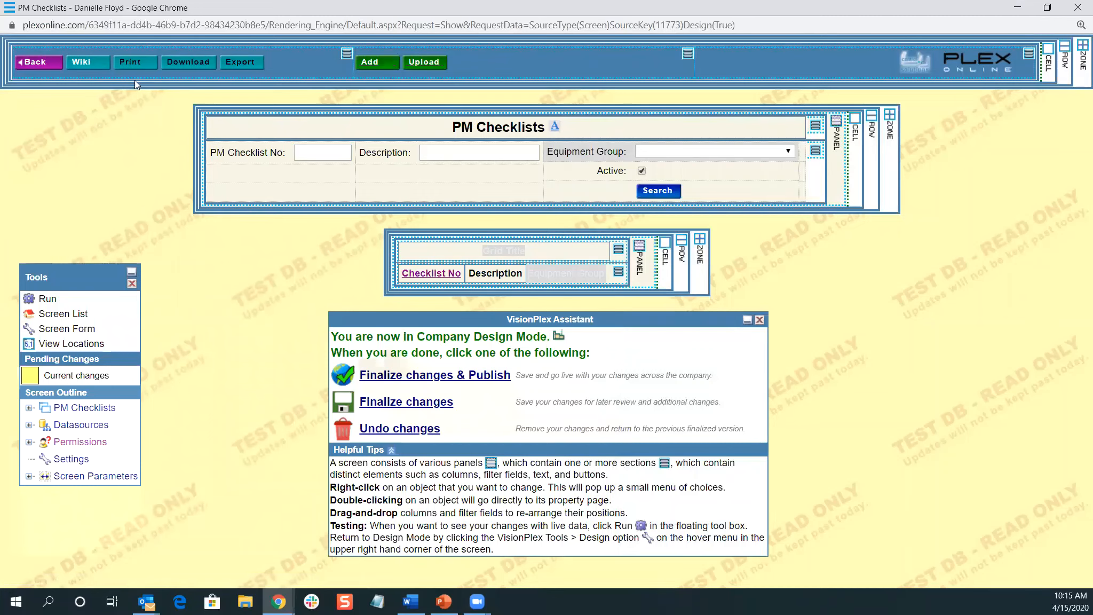
left_click(51, 300)
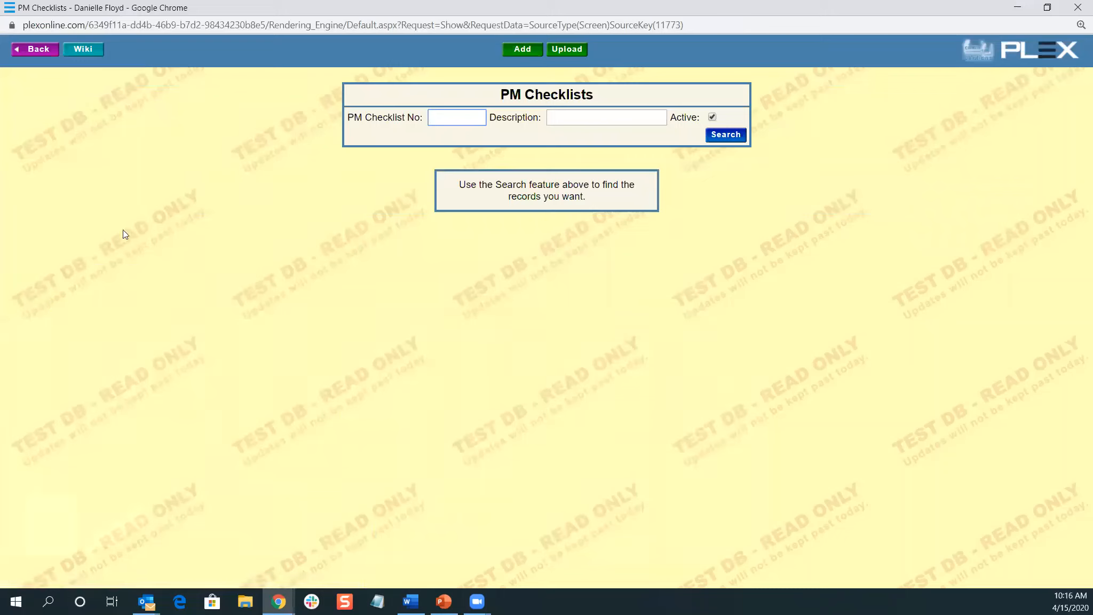
left_click(277, 601)
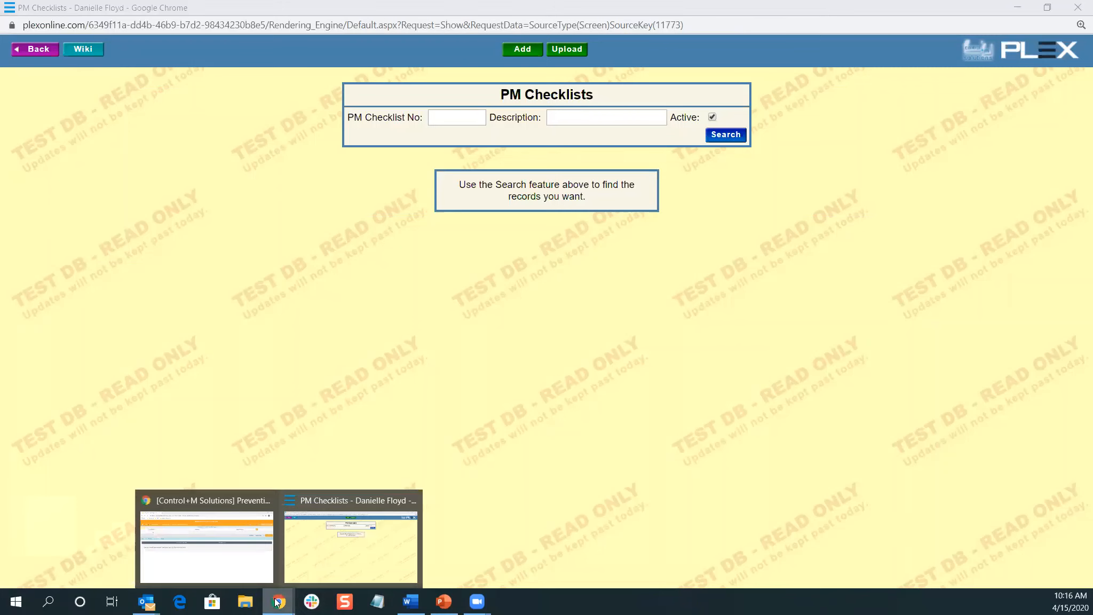
Open the Preventive Maintenance Checklists screen in VisionPlex Designer in the newer Plex window
left_click(240, 573)
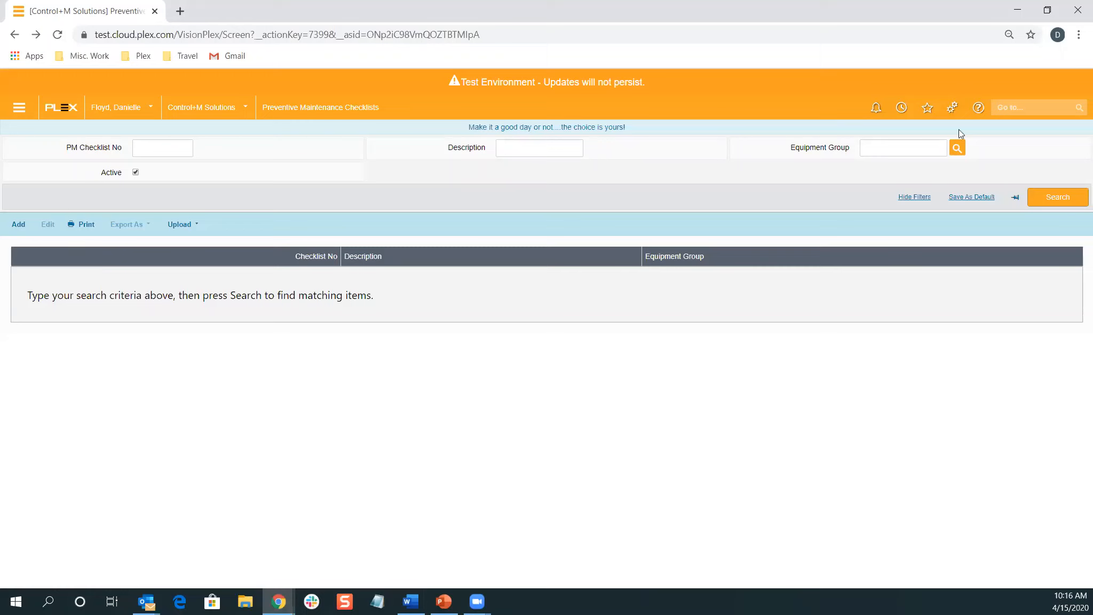
left_click(954, 107)
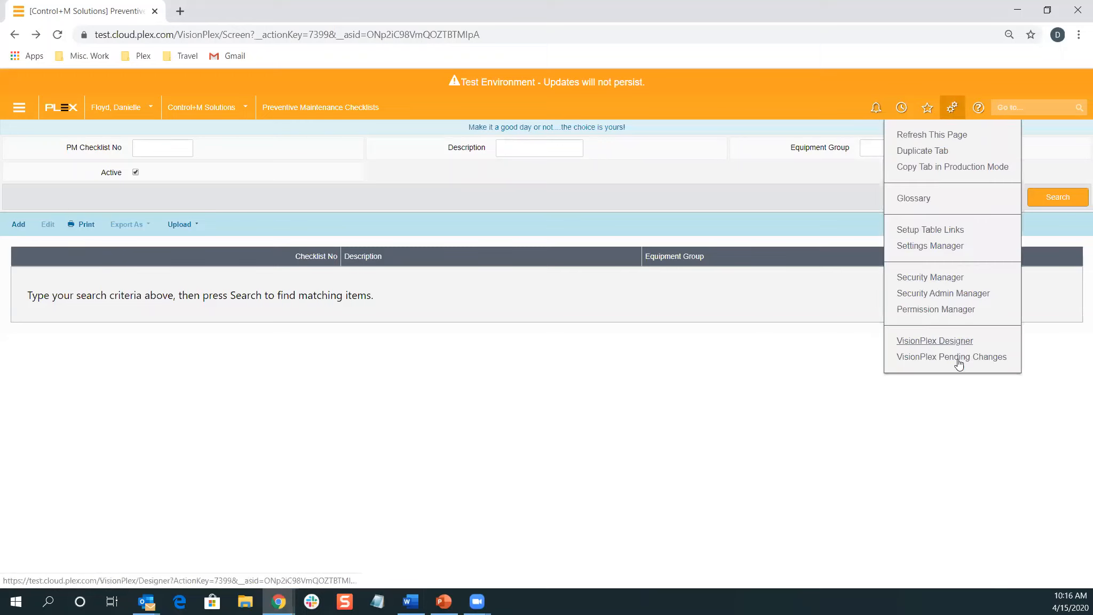
left_click(951, 341)
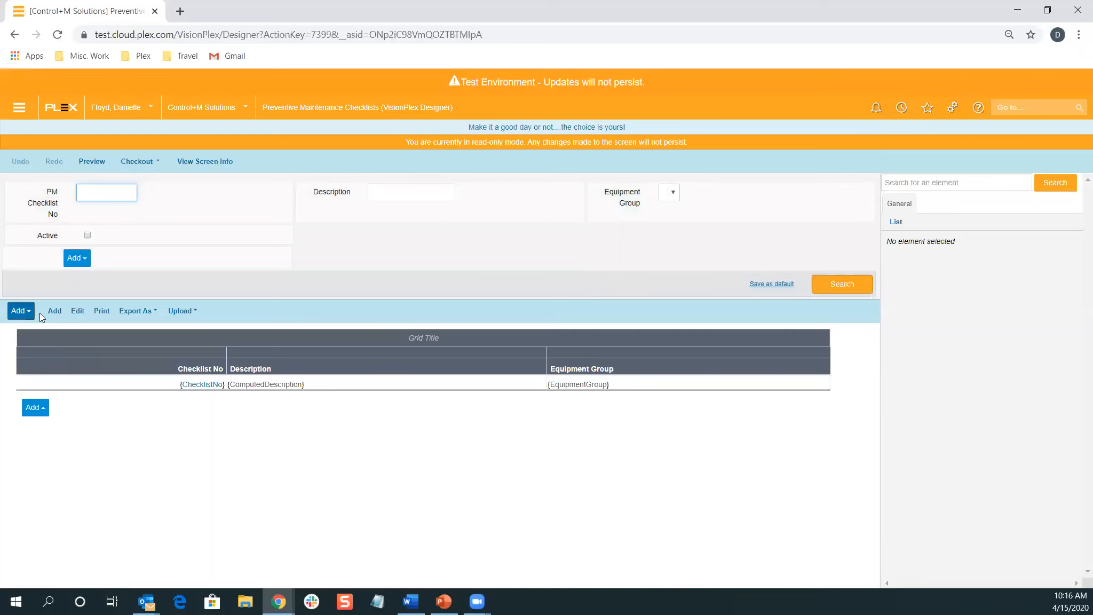
Clear the Print action's Visible property, then set the preview to open in a new window
left_click(101, 311)
left_click(102, 308)
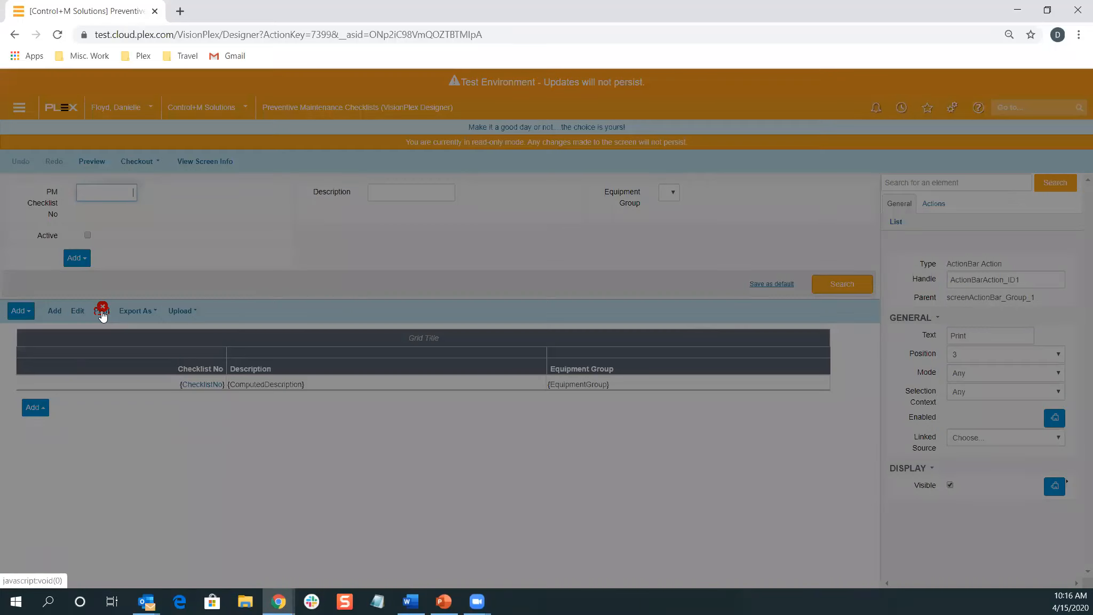
left_click(566, 163)
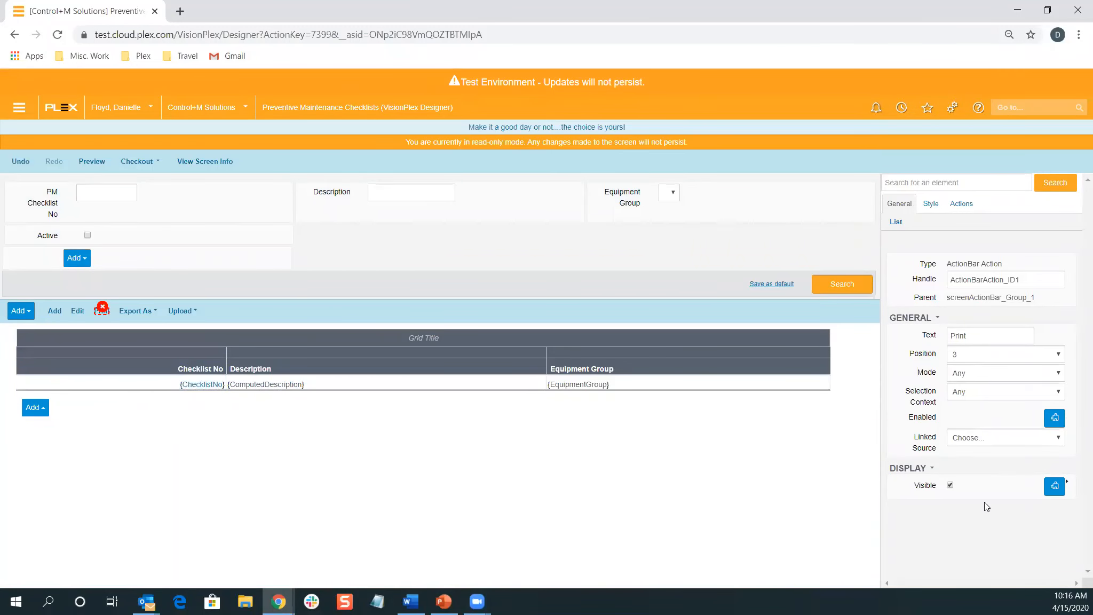
left_click(950, 486)
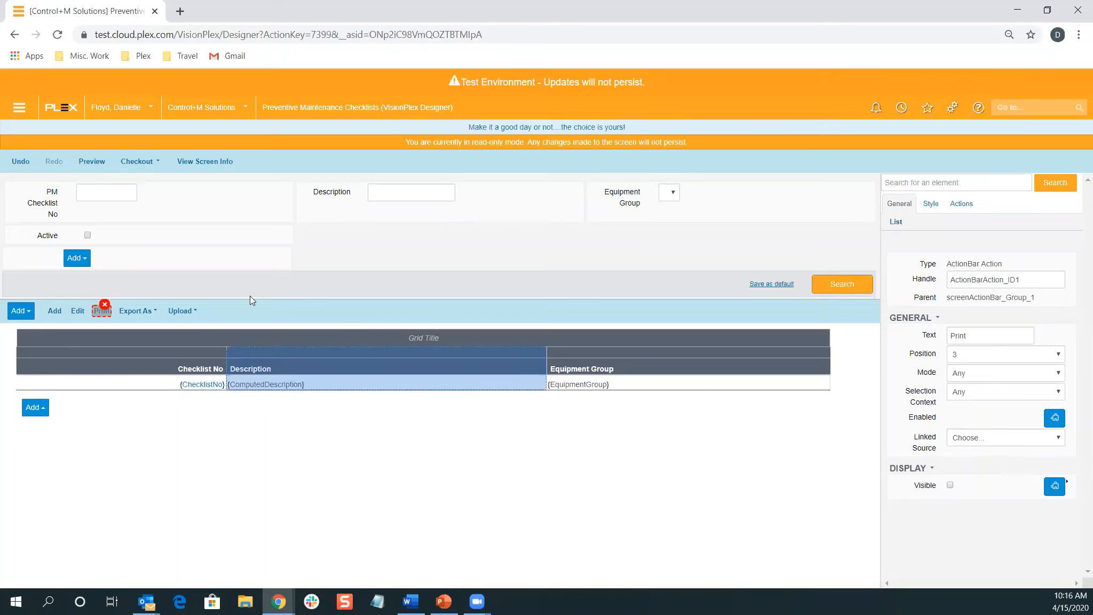
left_click(99, 161)
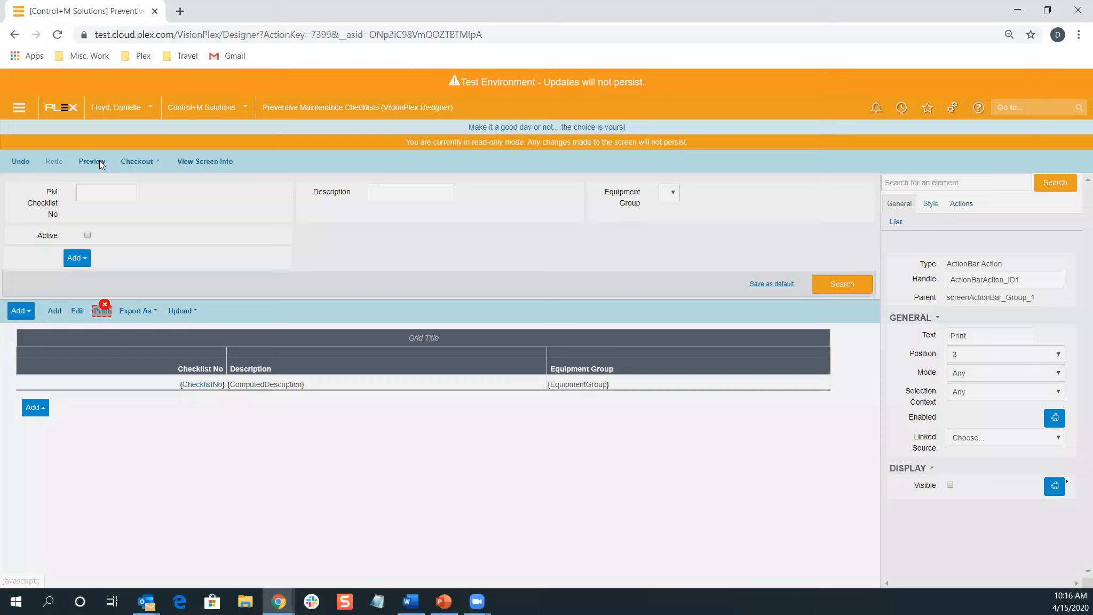
left_click(533, 173)
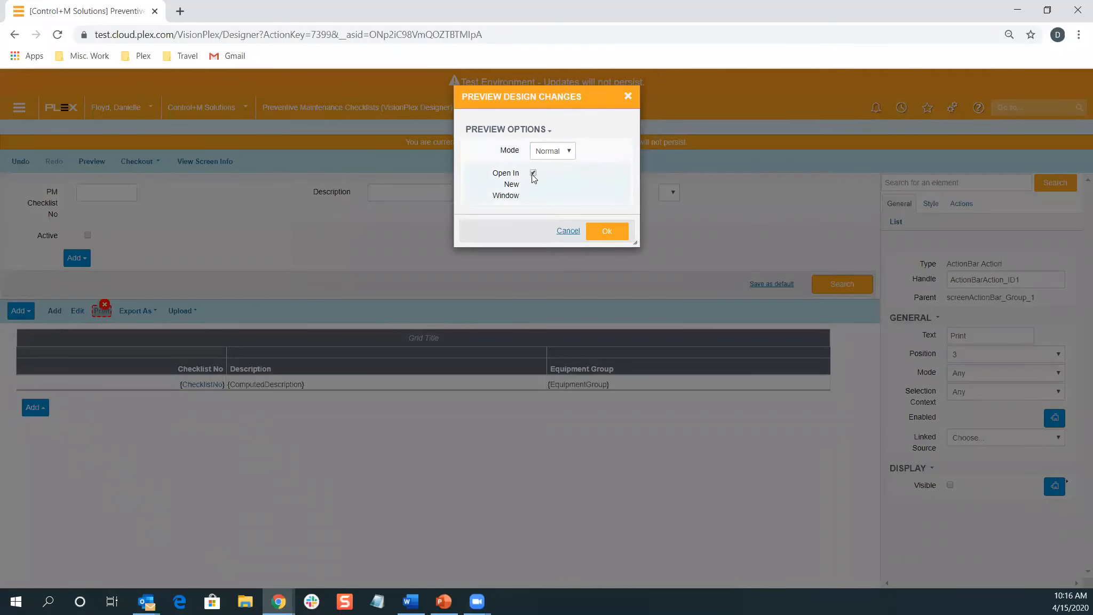
Launch the design preview, check the toolbar has no Print action, and return to the browser
left_click(606, 231)
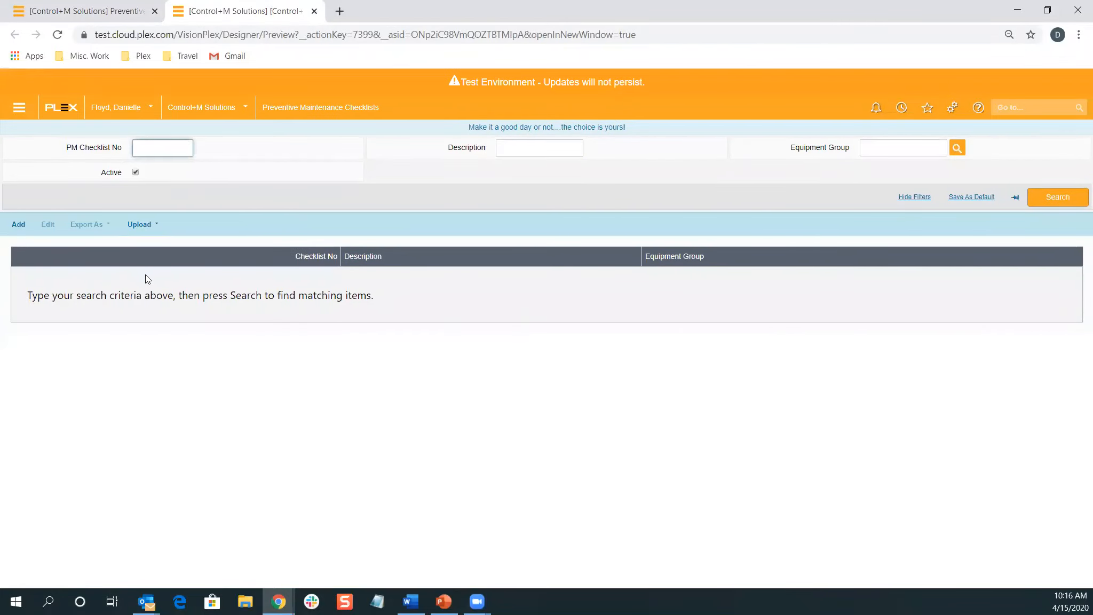
key("alt+Tab")
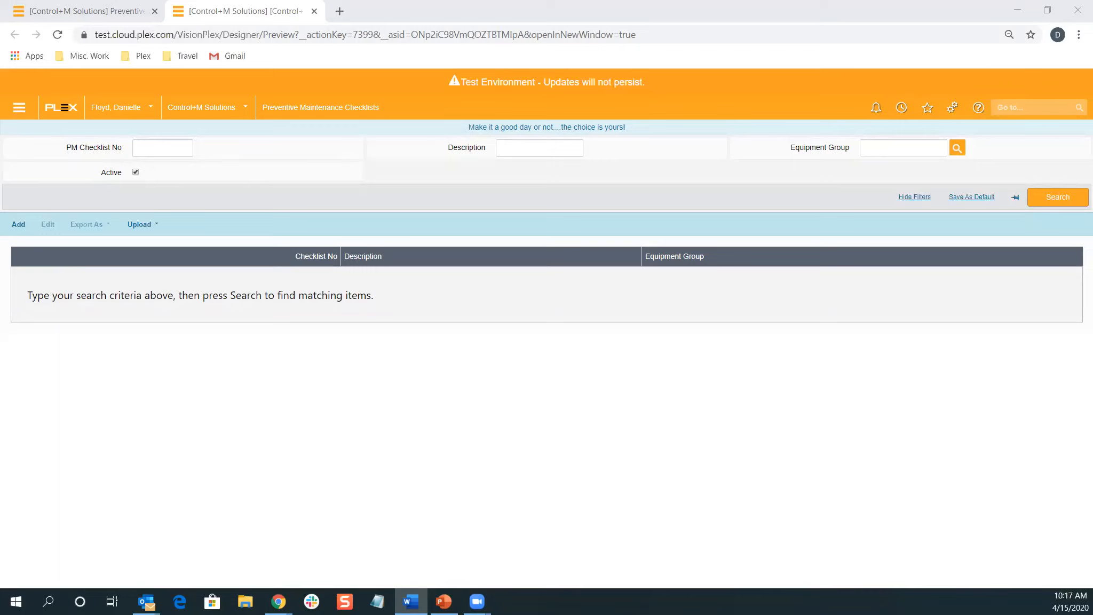
left_click(182, 405)
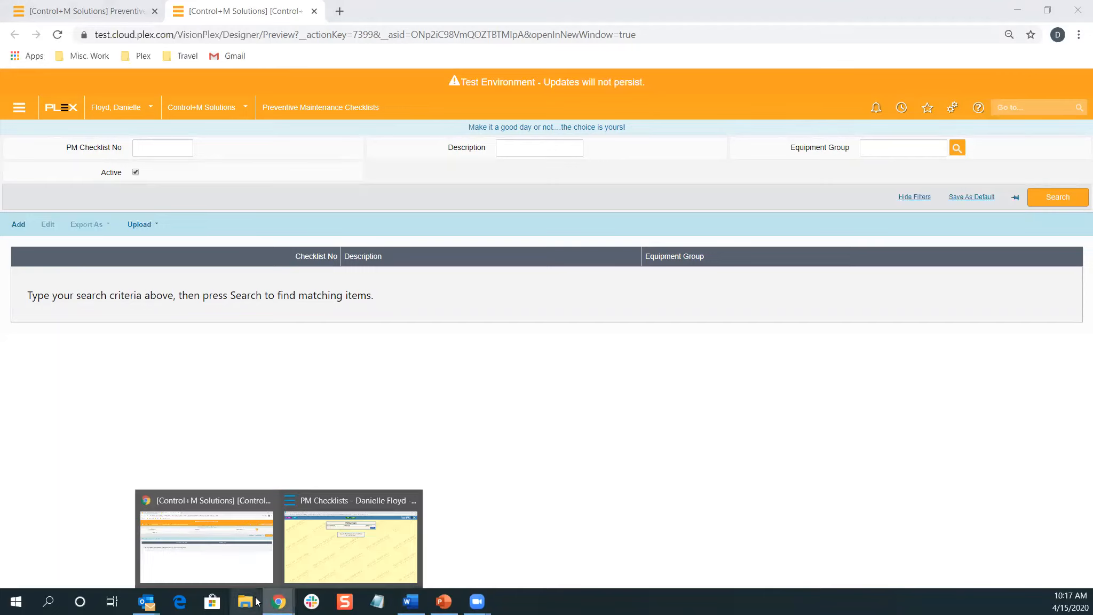
In the classic window, menu-search 'work' and open Workflow Reassignment from the Workflow Menu
mouse_move(268, 602)
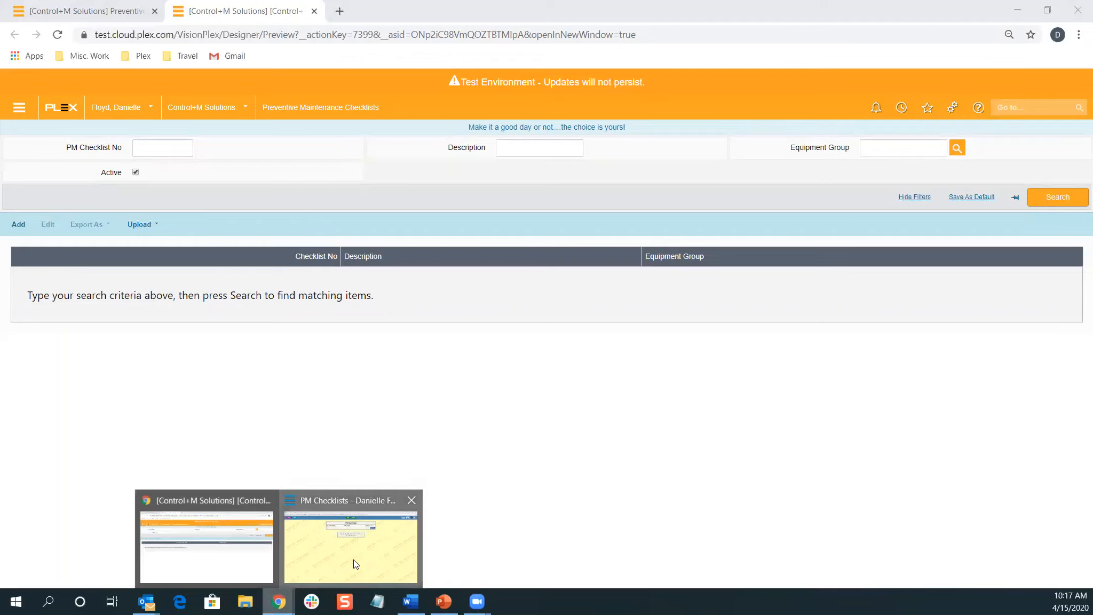
left_click(353, 559)
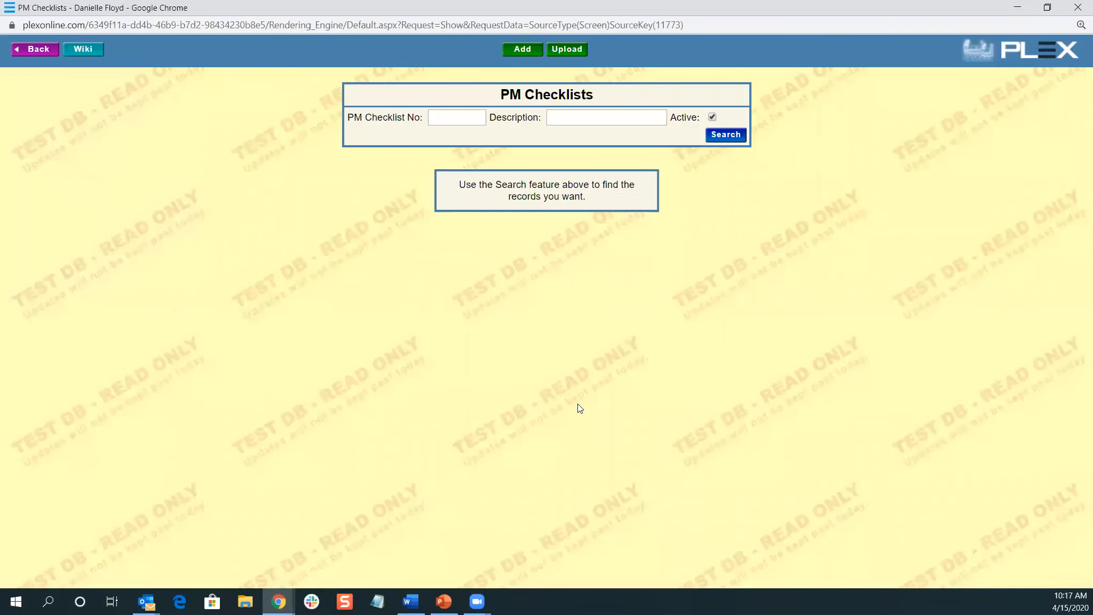
key("ctrl+m")
type("work")
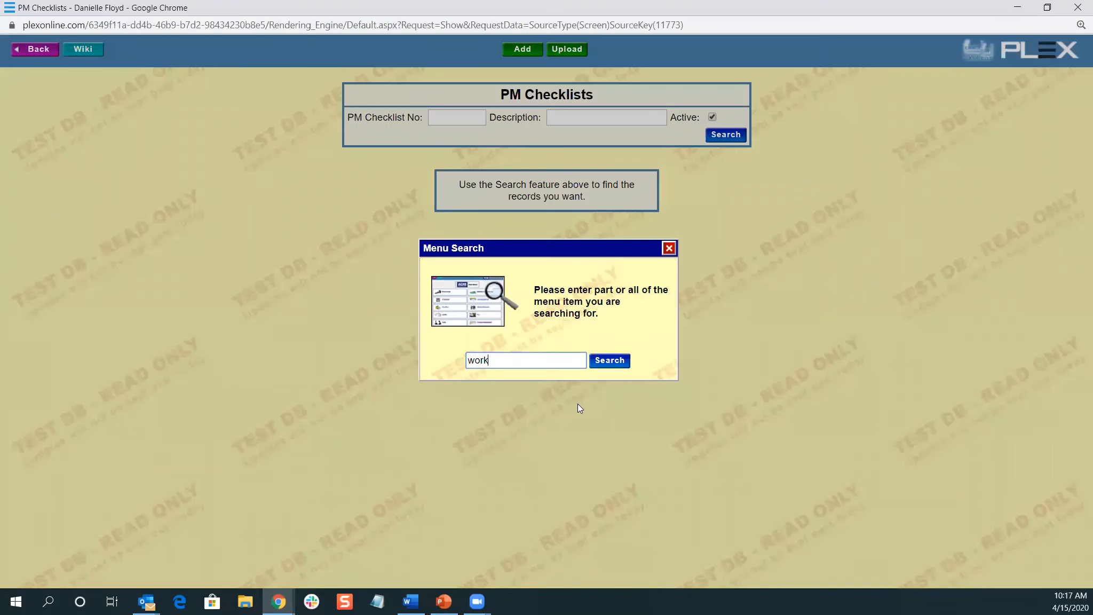
key("Return")
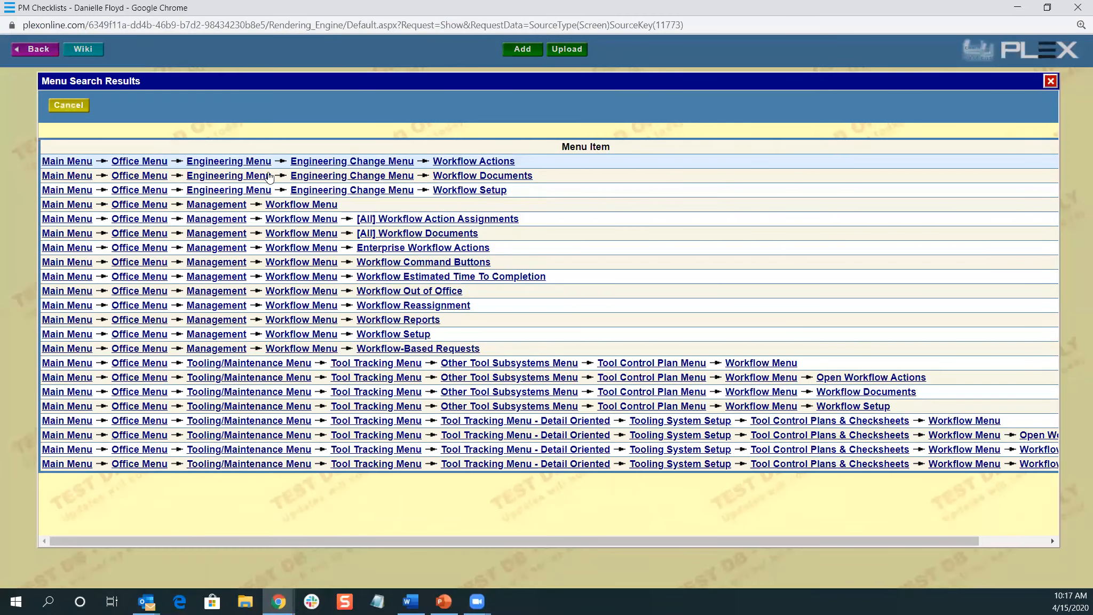
left_click(310, 205)
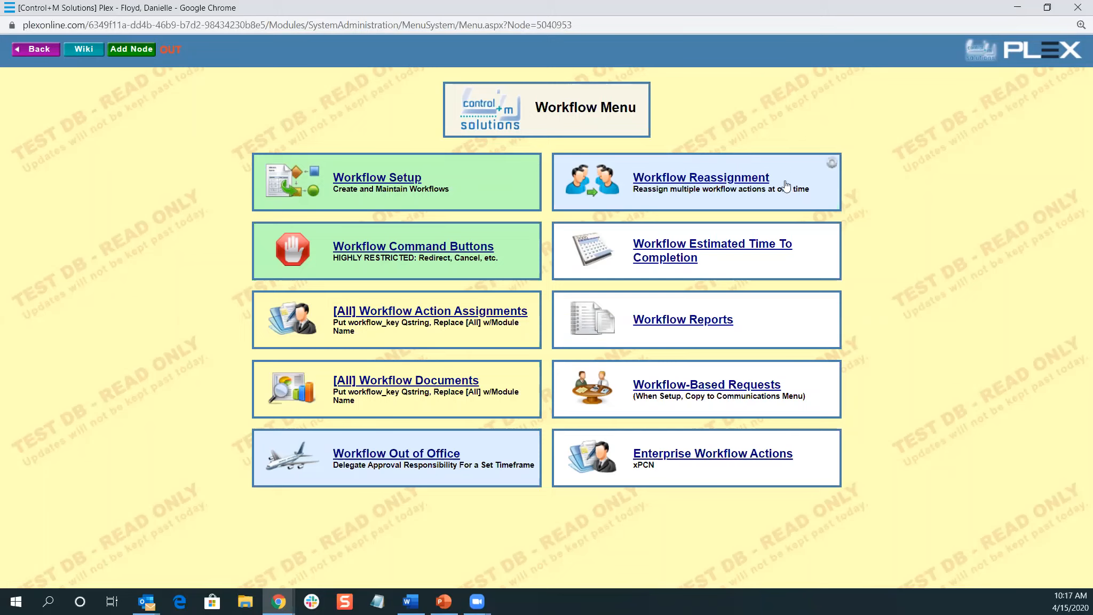
left_click(752, 188)
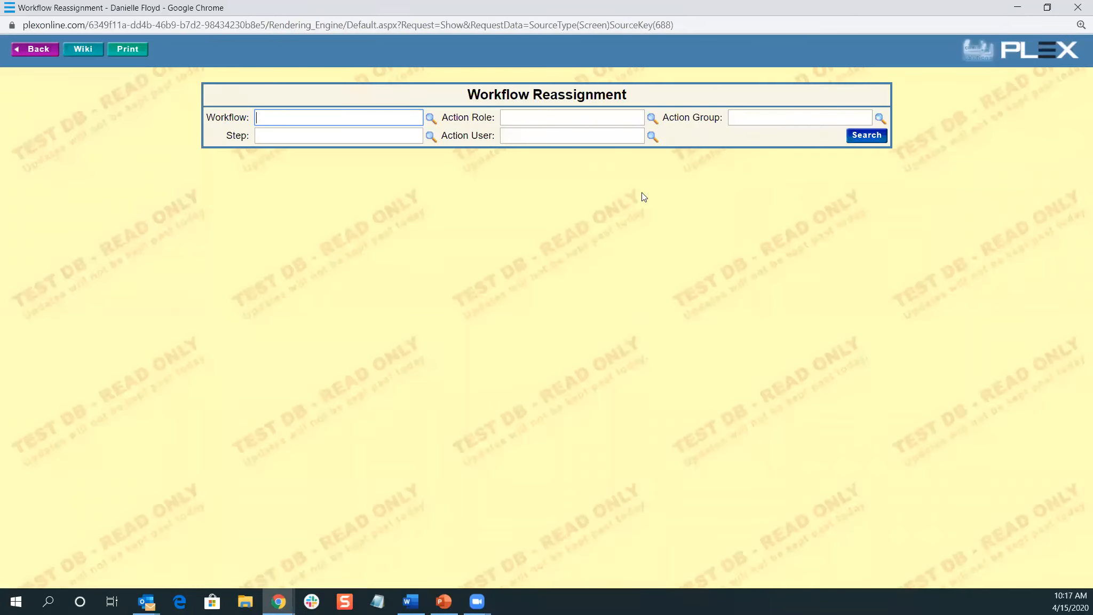
Filter the workflow actions to ECR and check the ECR No 23 action
left_click(430, 118)
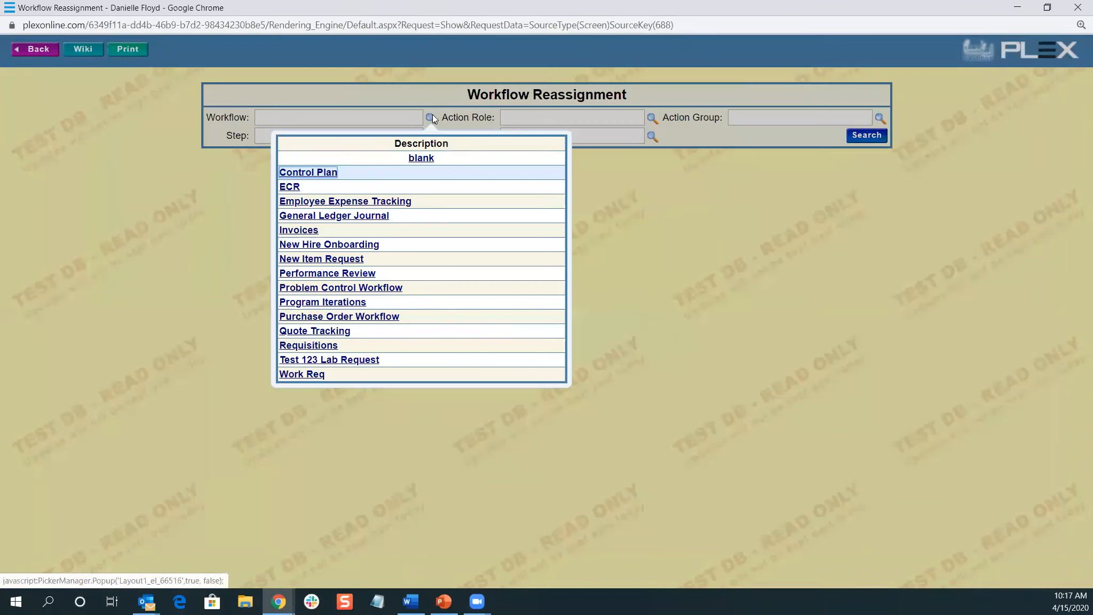
left_click(296, 188)
left_click(870, 135)
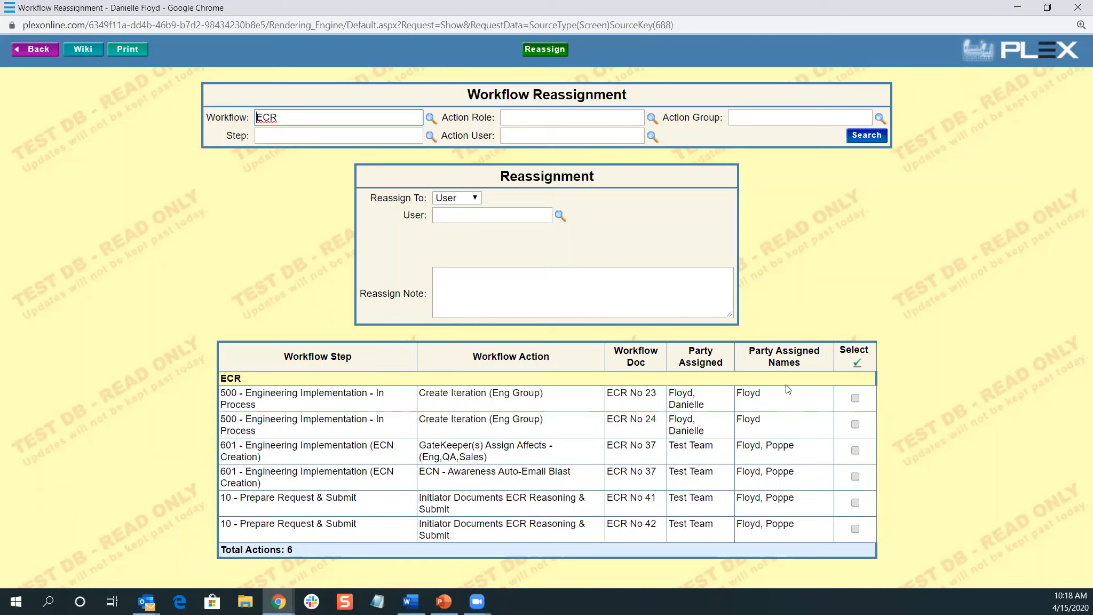
left_click(855, 398)
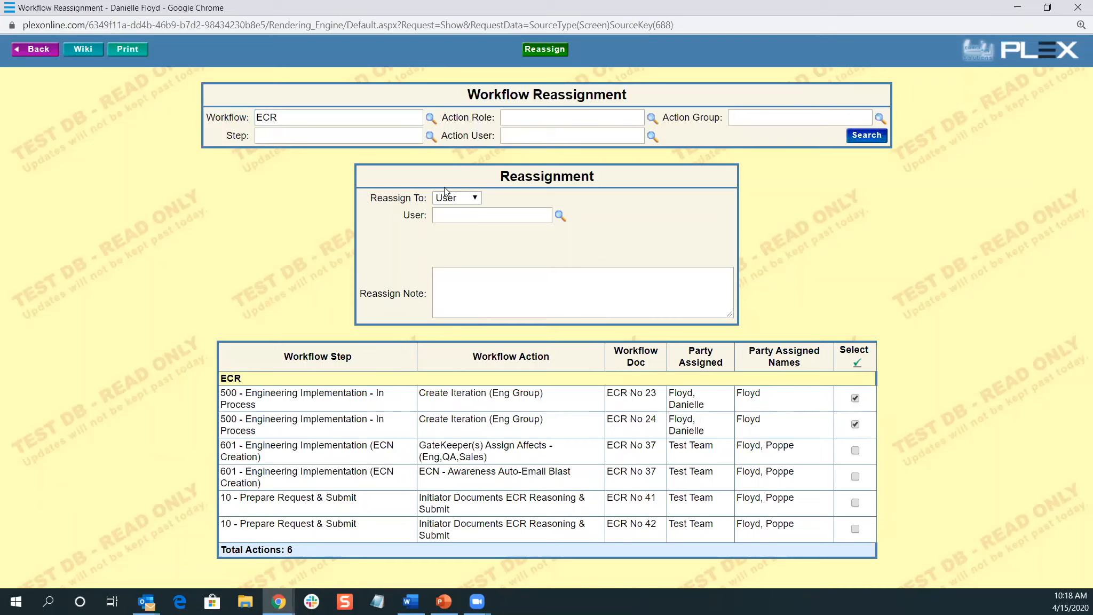
Reassign the checked ECR actions to a suggested individual user
left_click(465, 205)
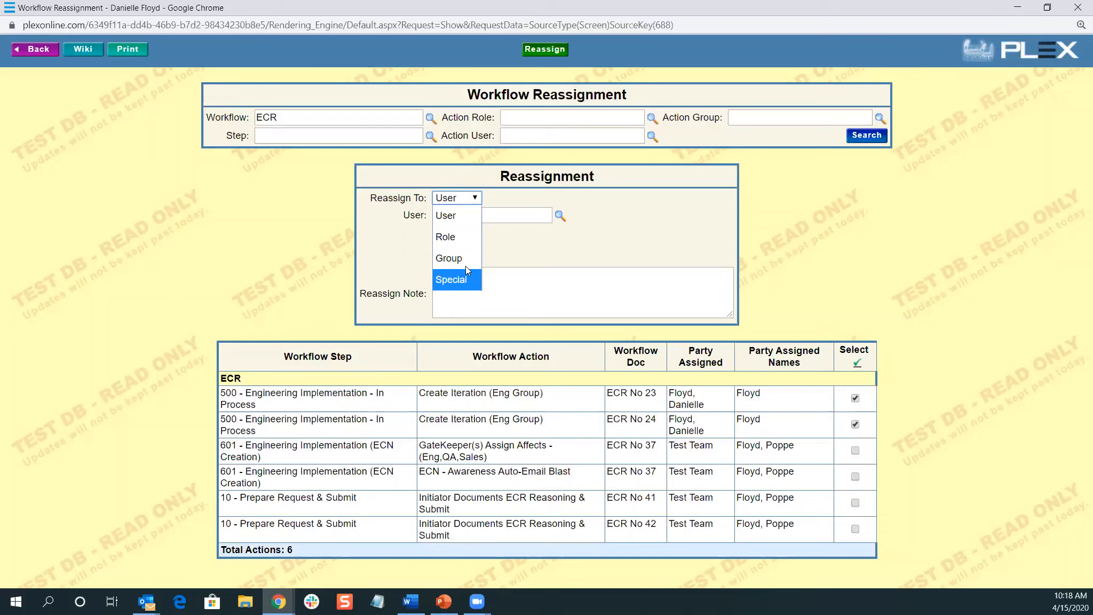
left_click(445, 214)
left_click(443, 216)
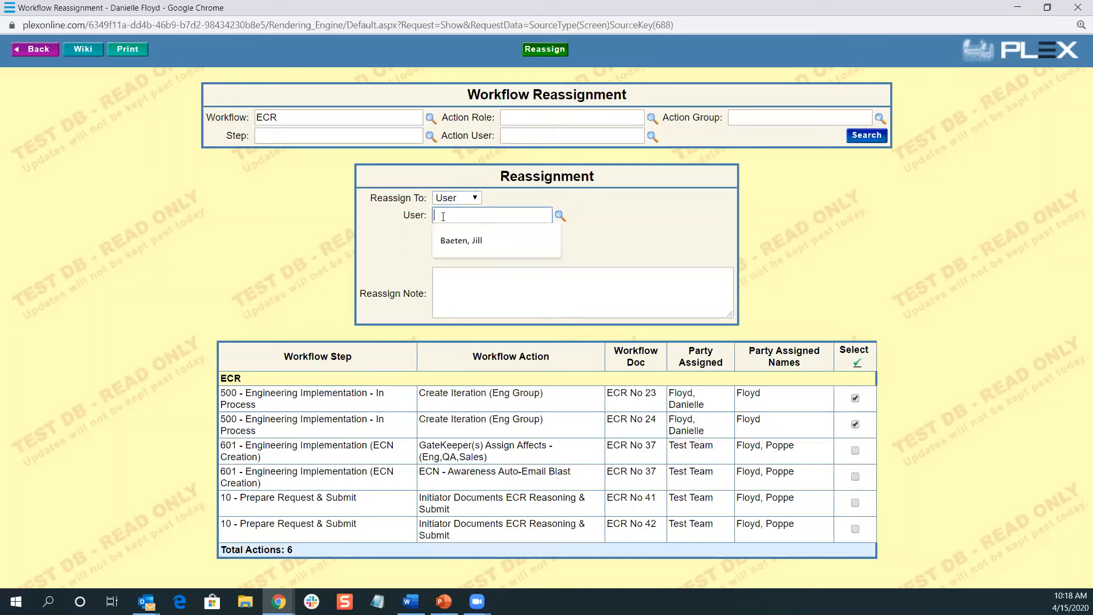
left_click(494, 240)
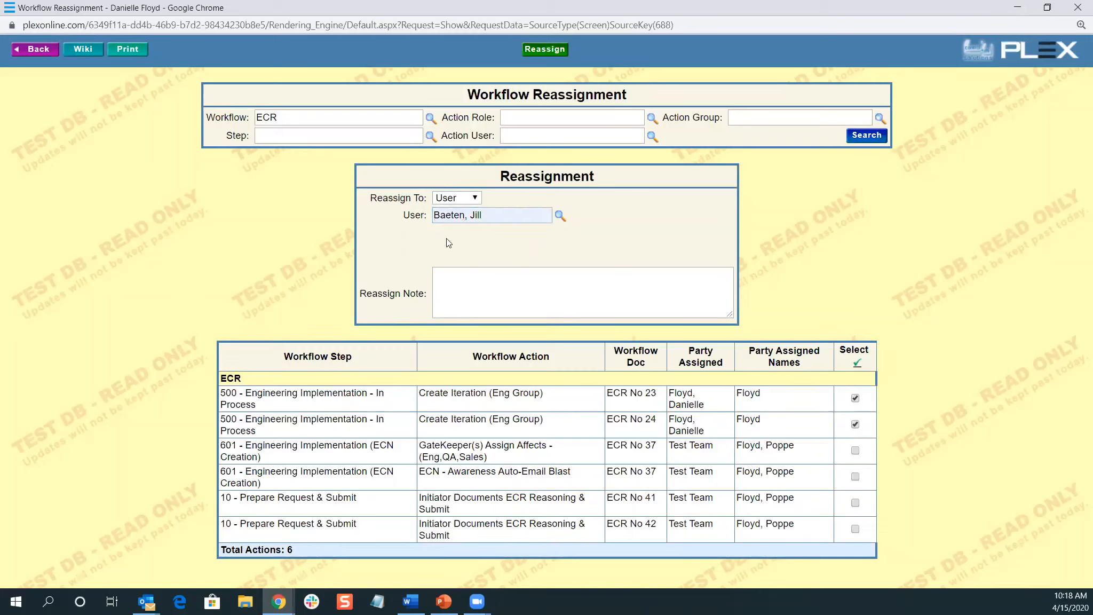
left_click(594, 297)
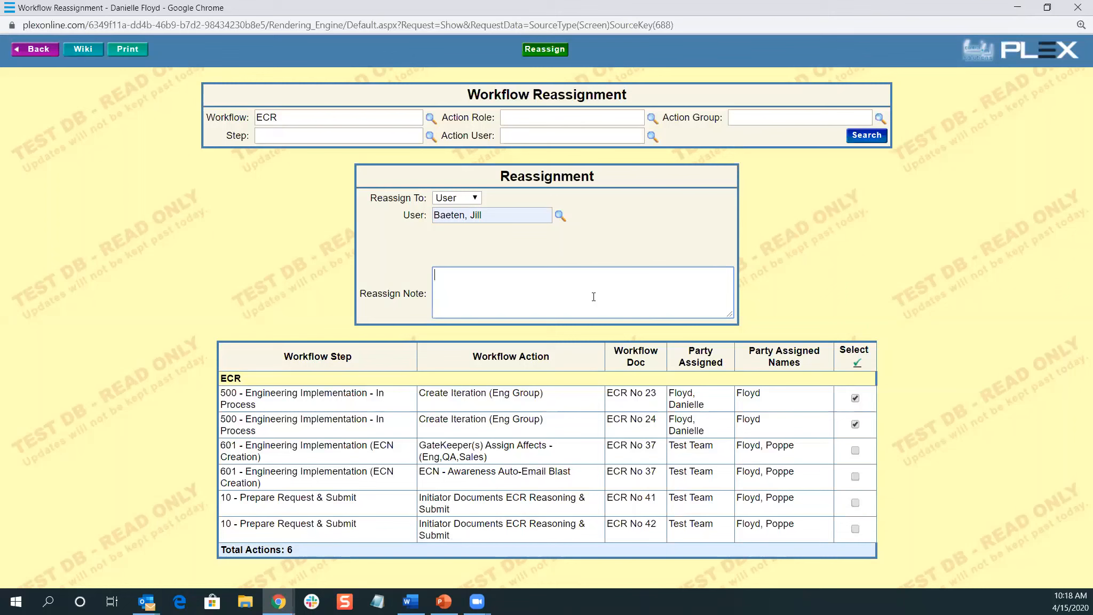
left_click(551, 52)
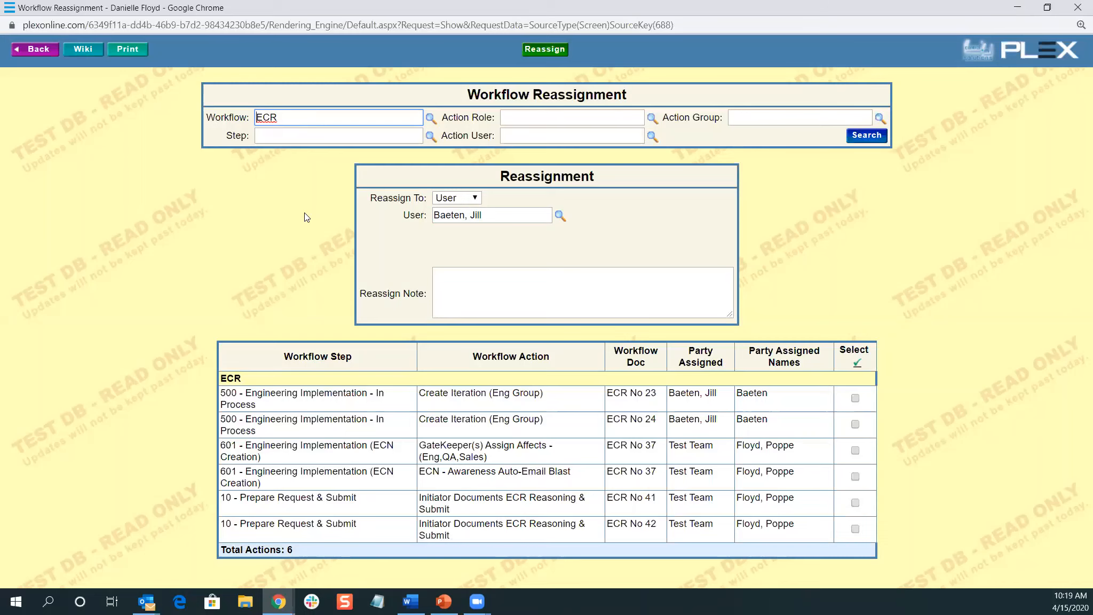
left_click(278, 601)
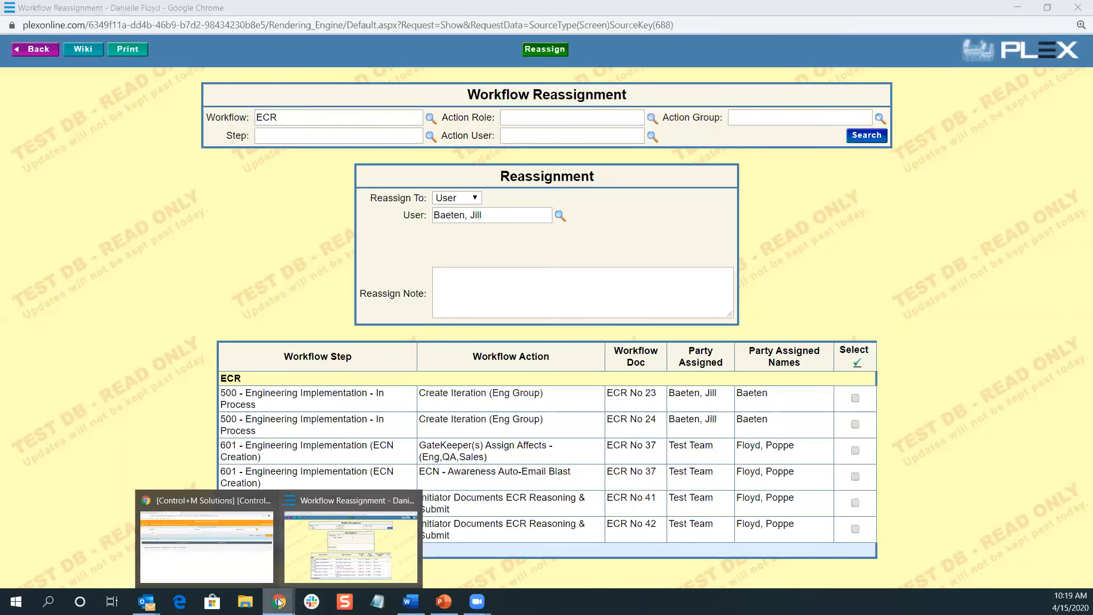
In the newer interface, open Workflow Reassignments via 'workflow re' and search the ECR workflow
left_click(236, 560)
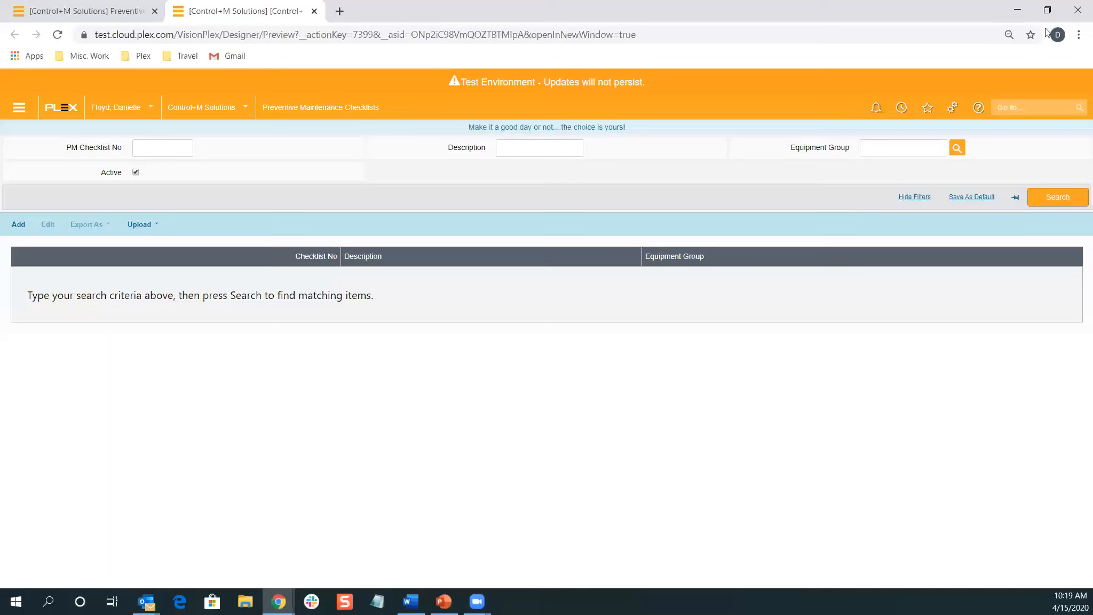
left_click(1043, 112)
type("wo")
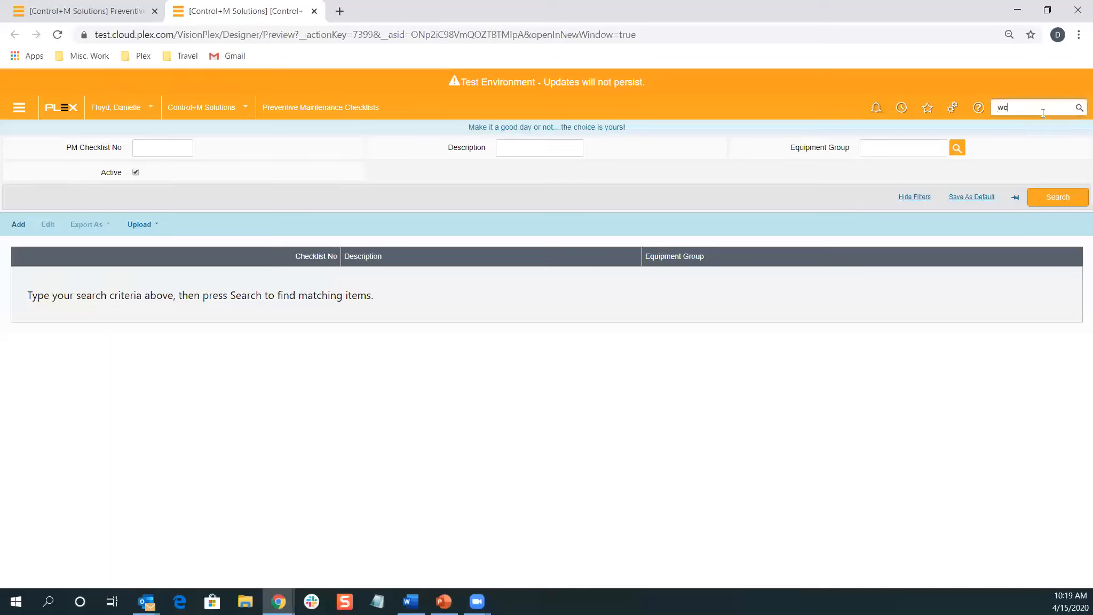
type("rkflow re")
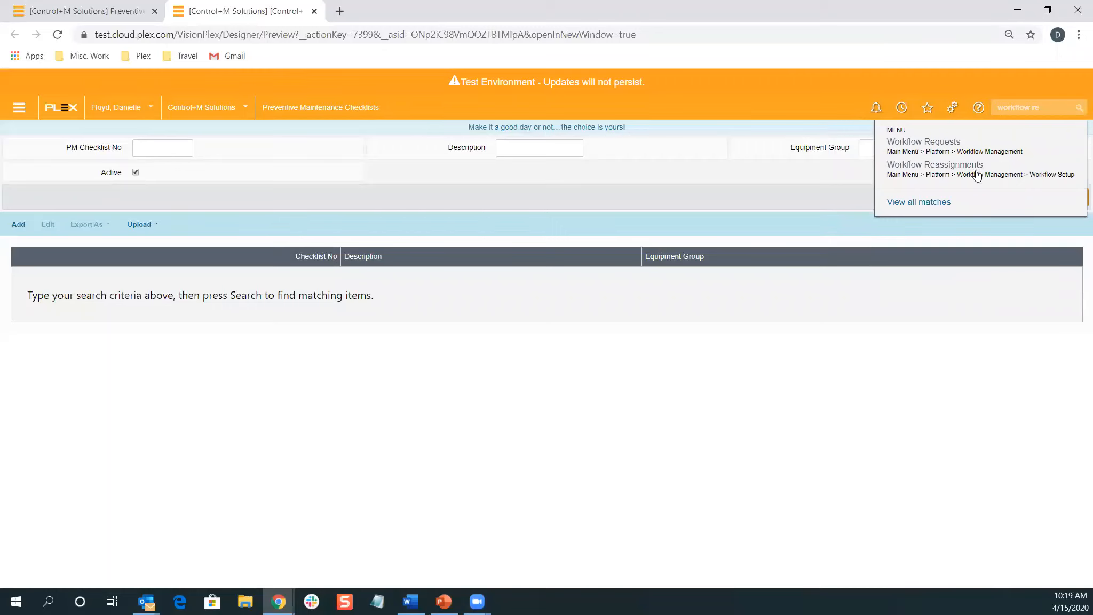
left_click(961, 167)
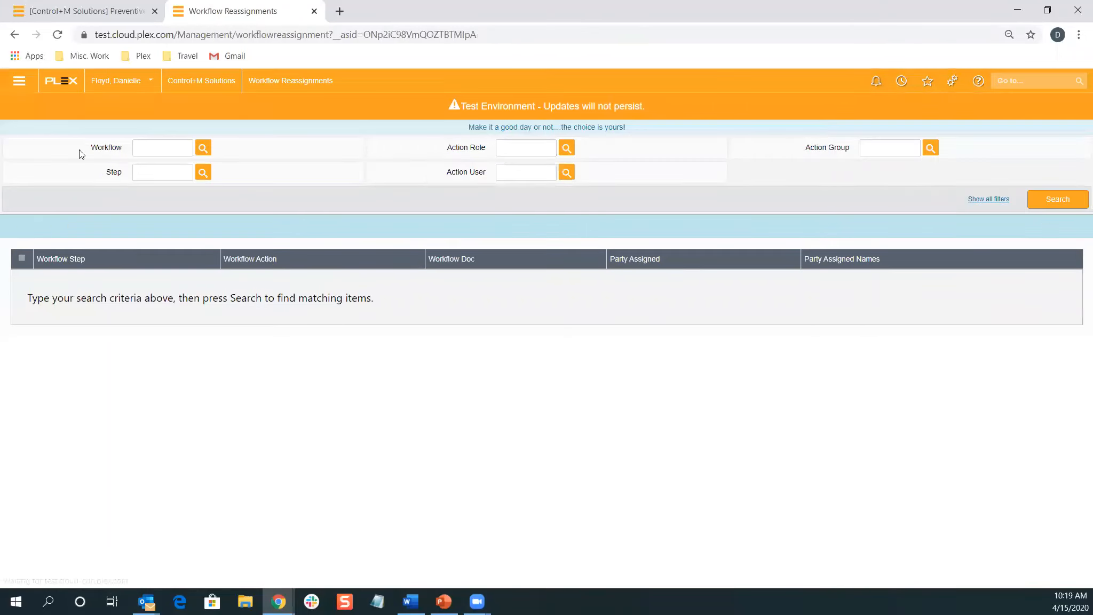
type("edr")
key("Tab")
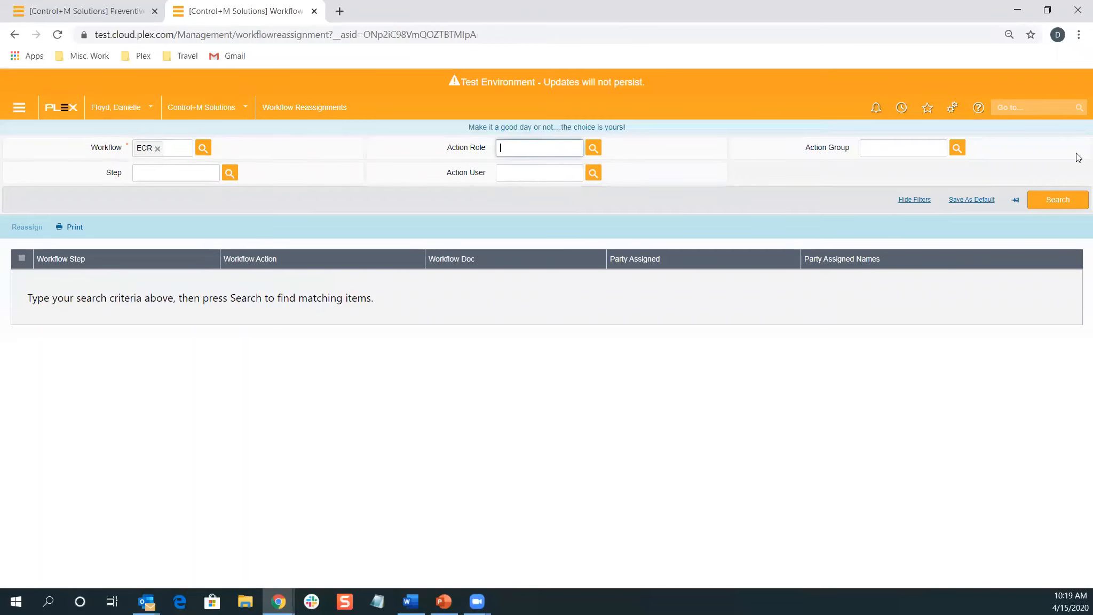
left_click(1062, 200)
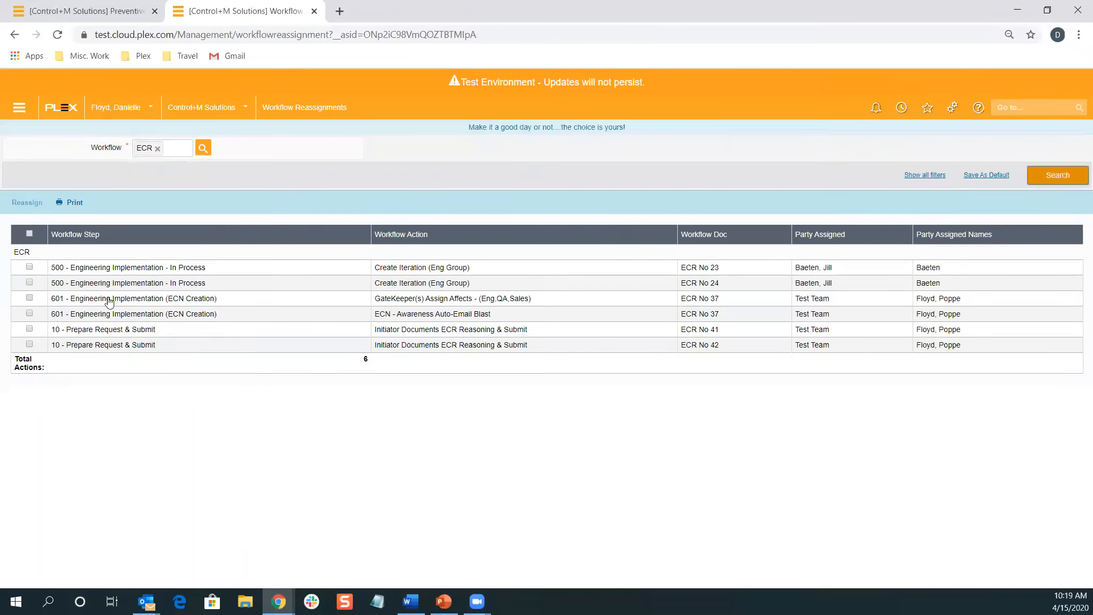
Reassign ECR No 23 and ECR No 24 to the signed-in user by name and confirm
left_click(29, 266)
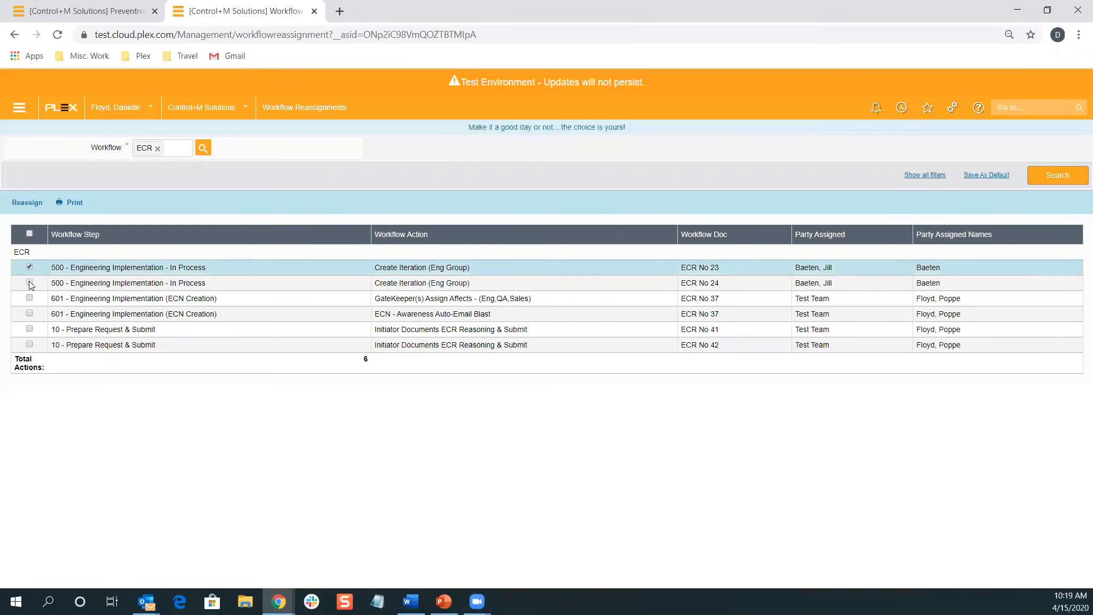
left_click(29, 282)
left_click(29, 203)
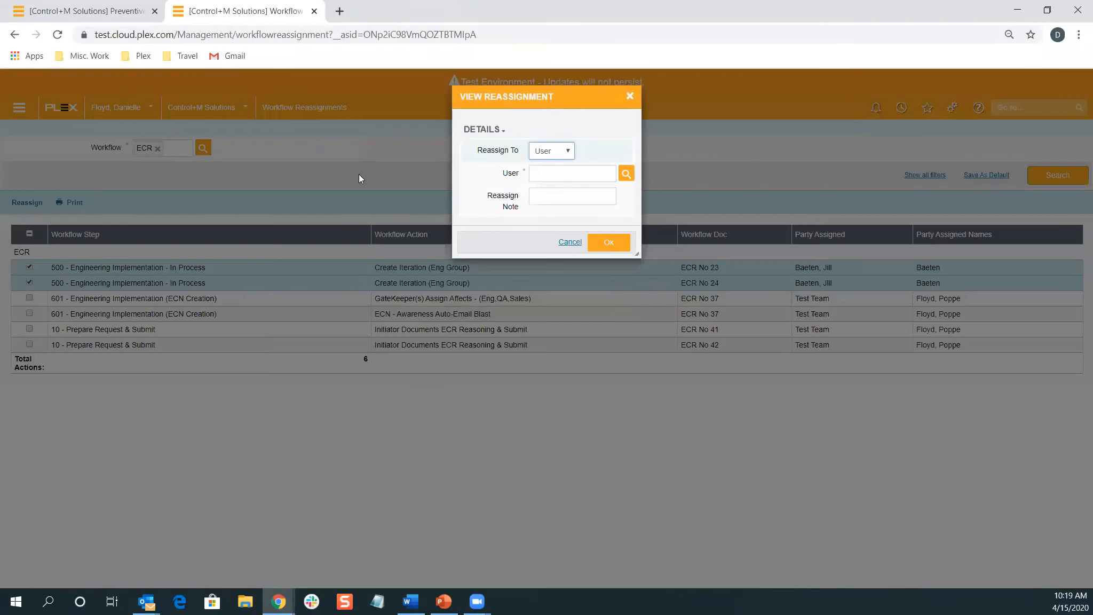
left_click(597, 173)
type("danielle")
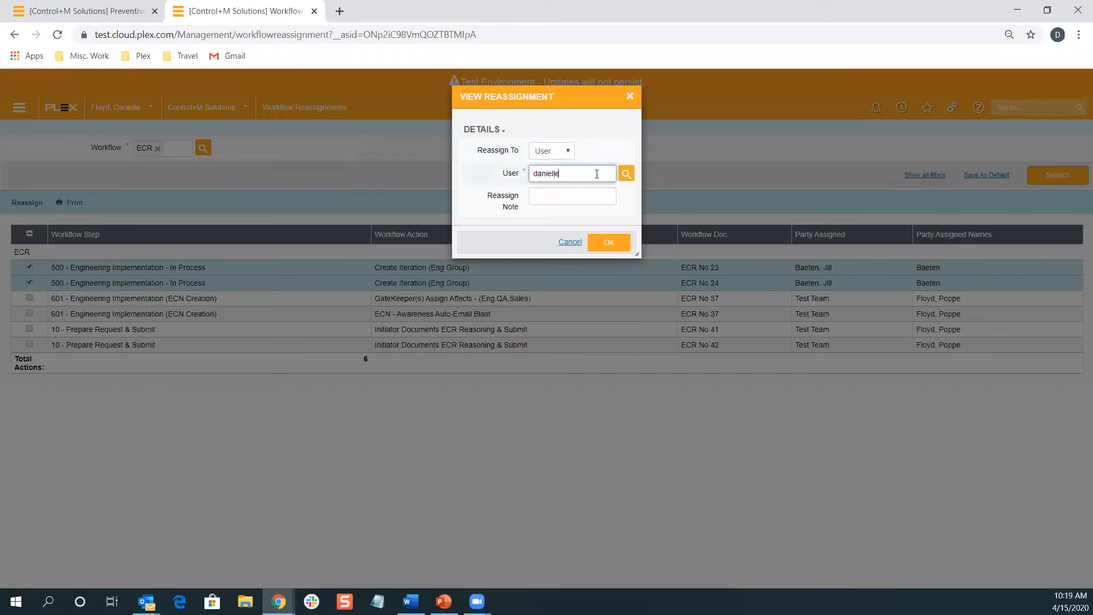
key("Tab")
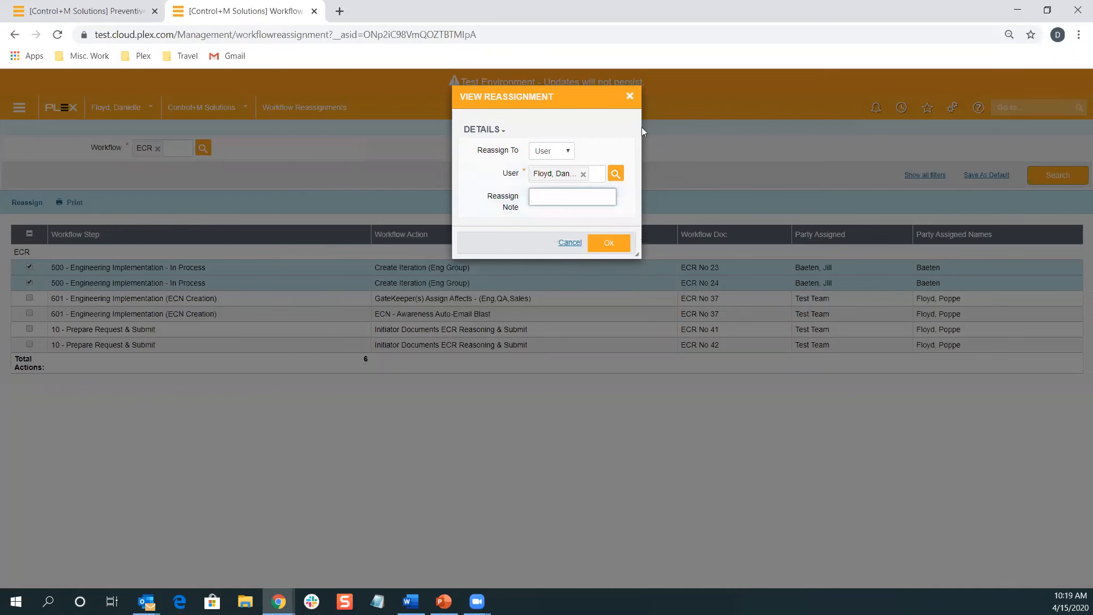
left_click(609, 244)
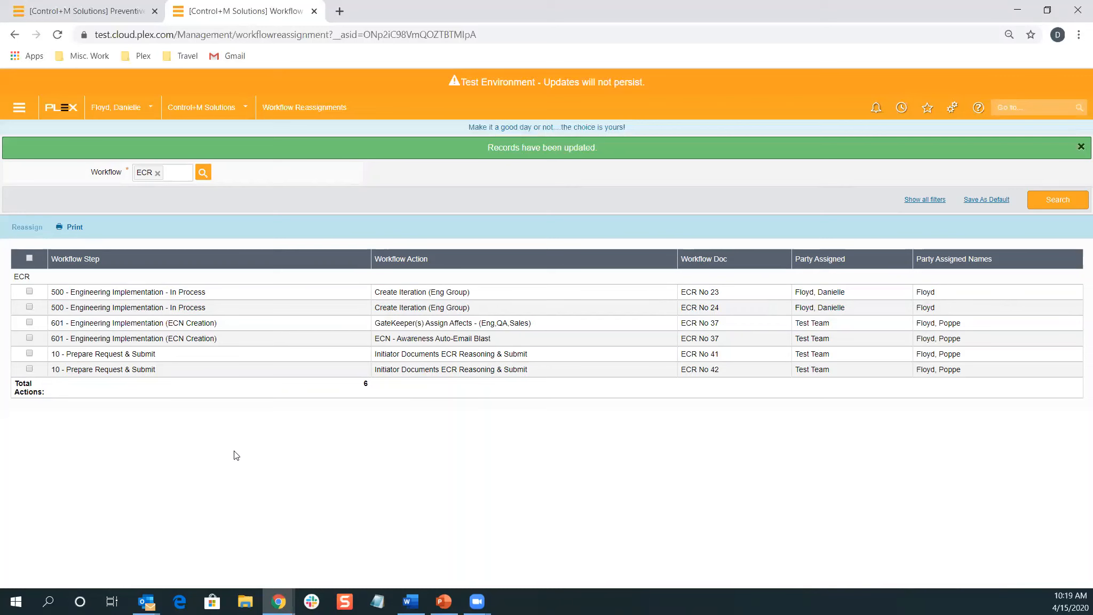
left_click(278, 587)
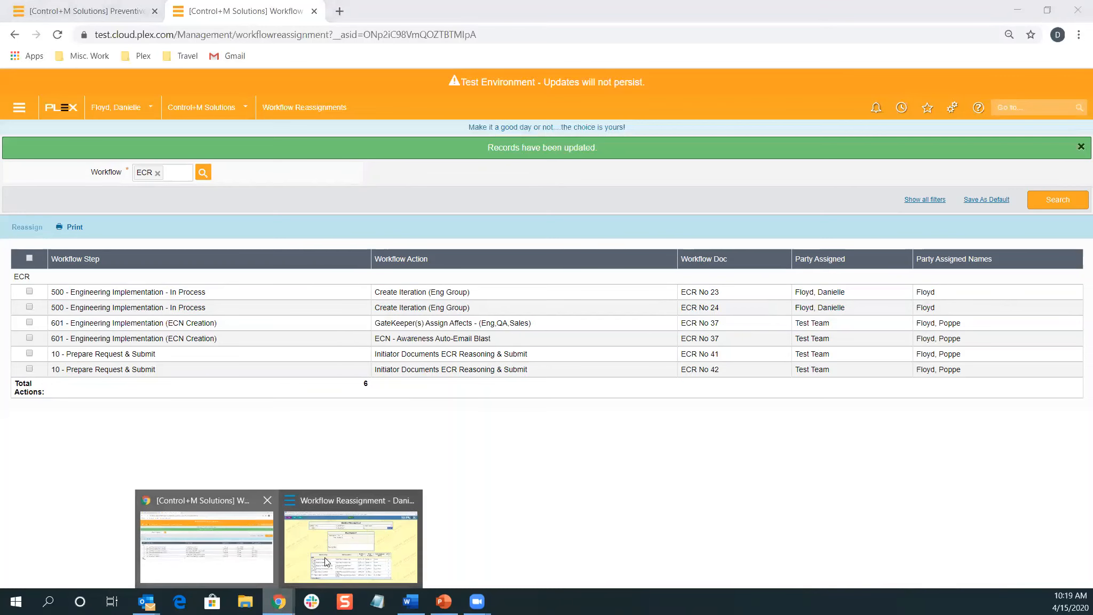
Back in the classic window, menu-search 'position se' and open Position Security Role Association
left_click(353, 552)
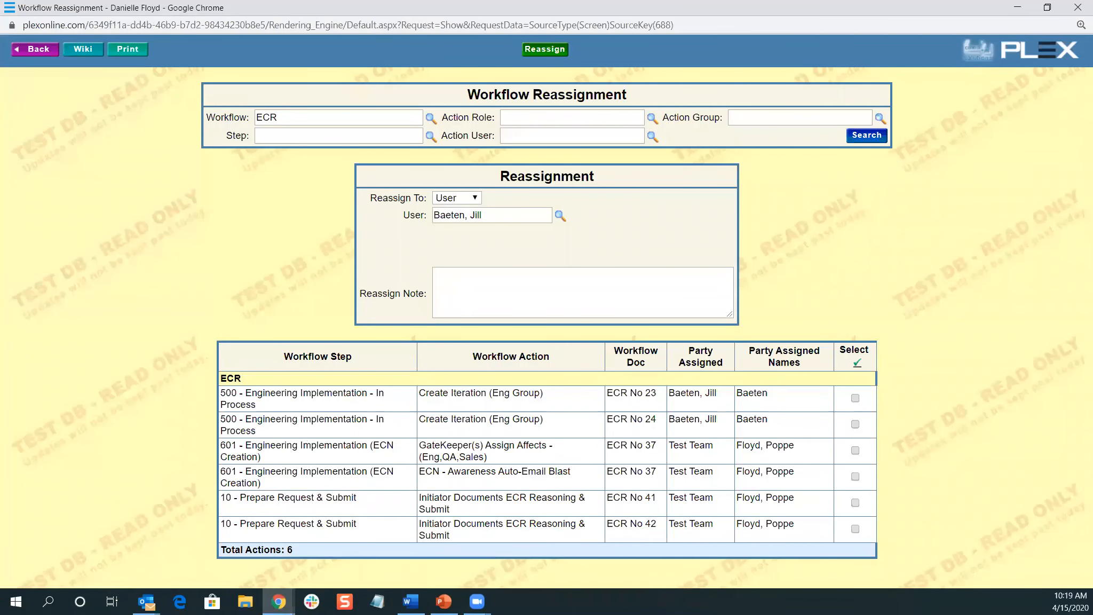
key("alt+Tab")
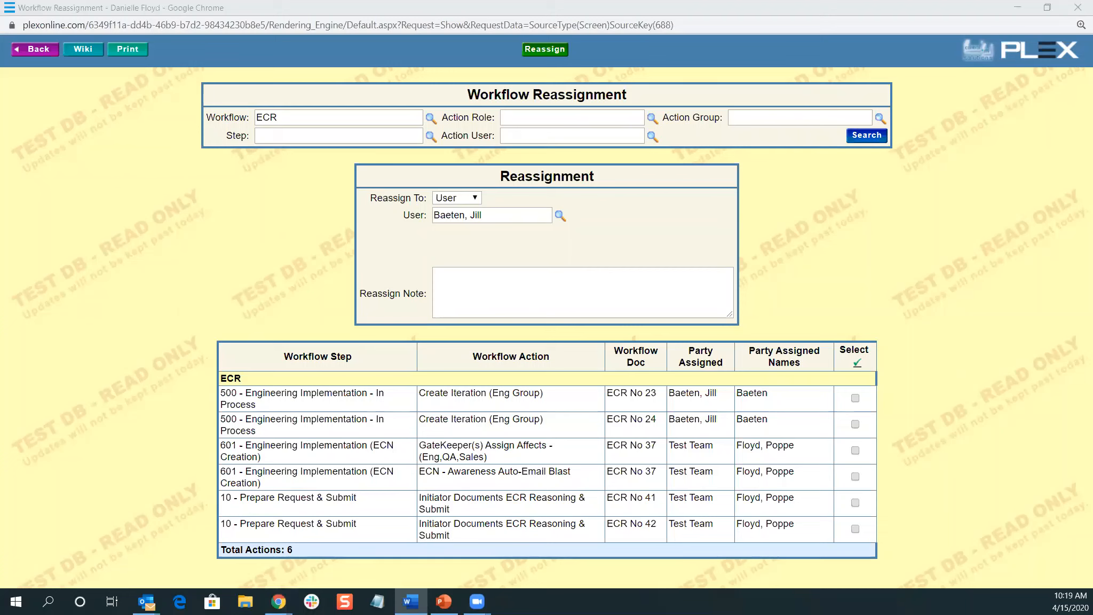
left_click(189, 228)
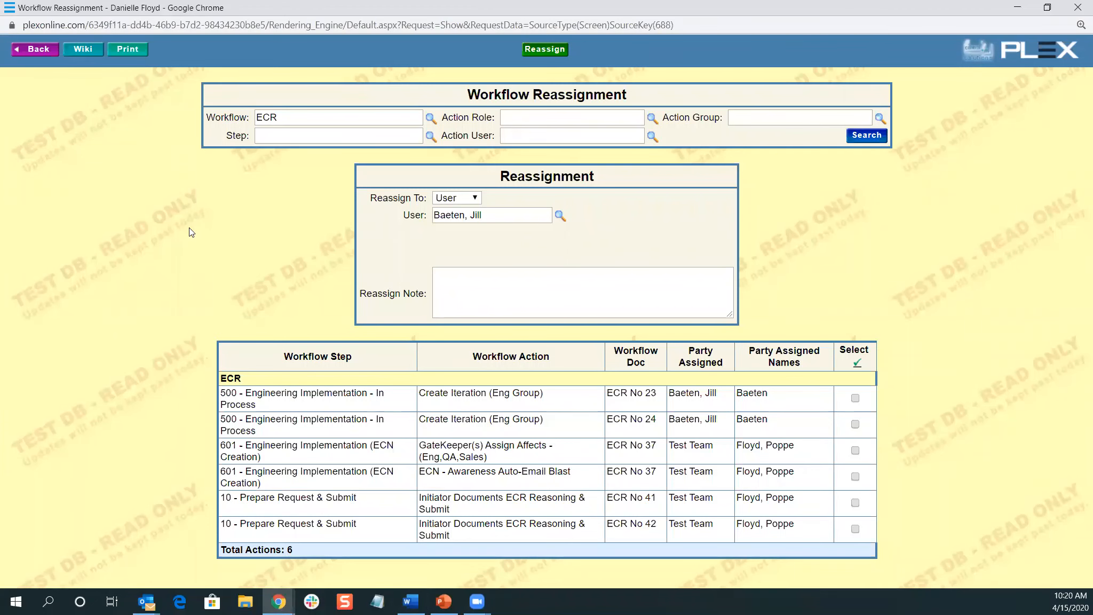
key("ctrl+m")
type("position ")
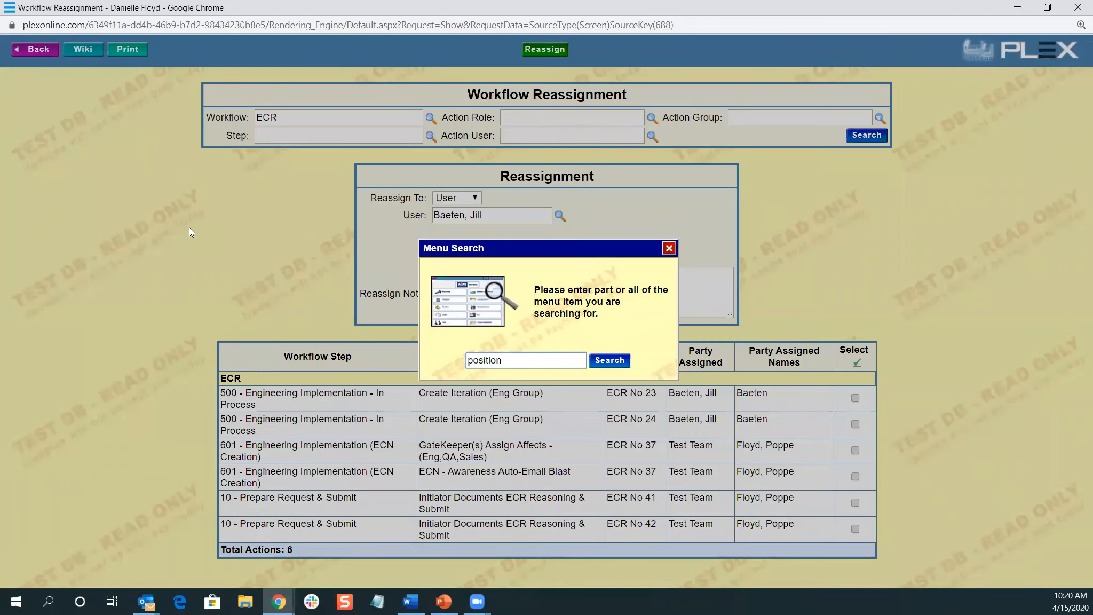
type("se")
key("Return")
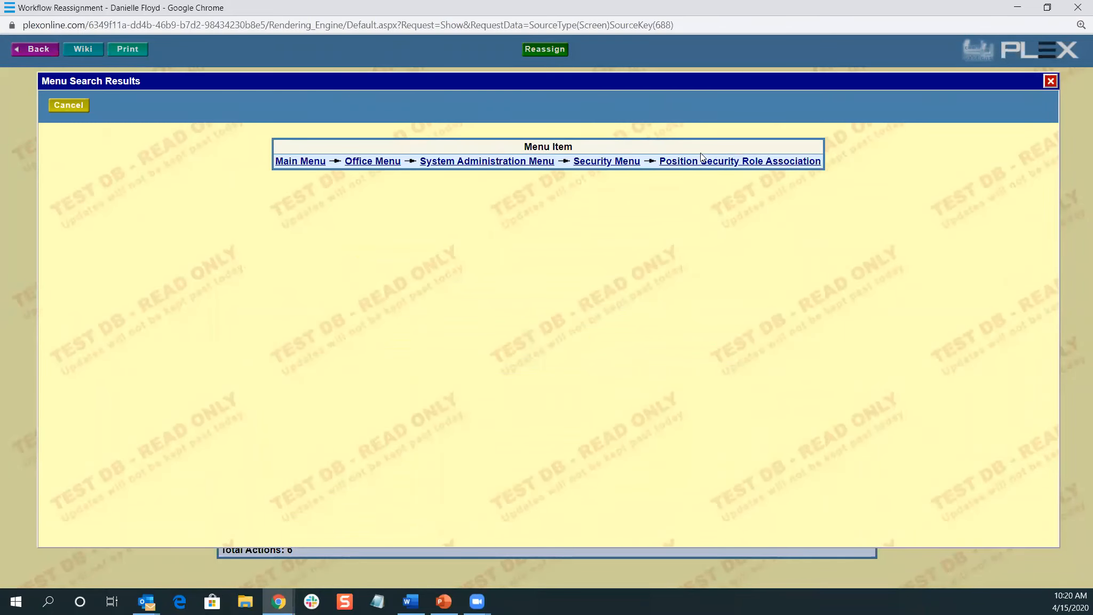
left_click(704, 160)
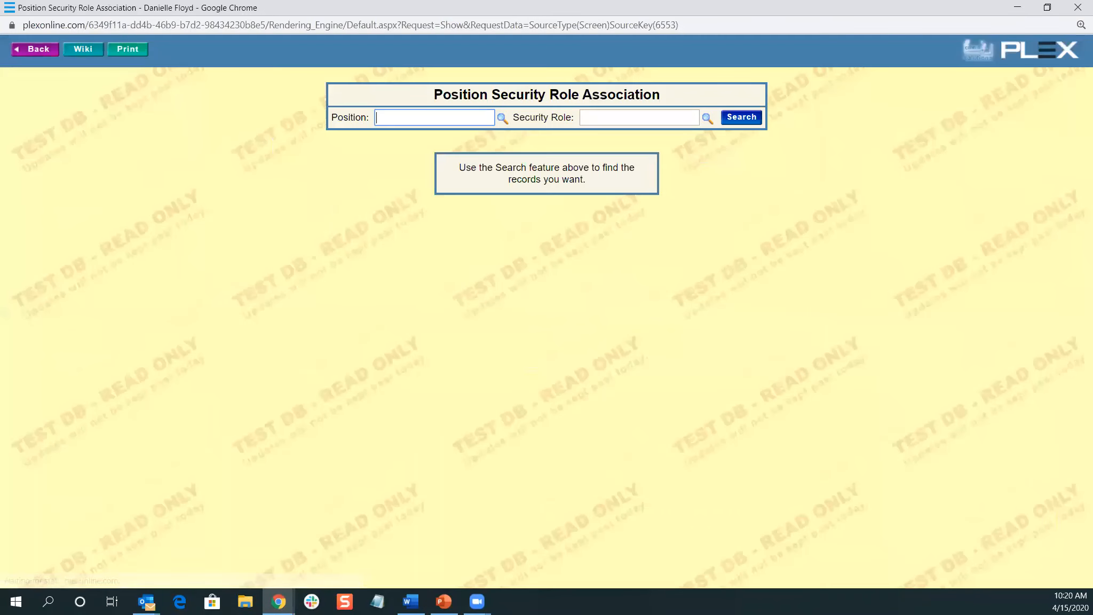
Run the Position Security Role Association search with empty filters to list every position's roles
key("alt+Tab")
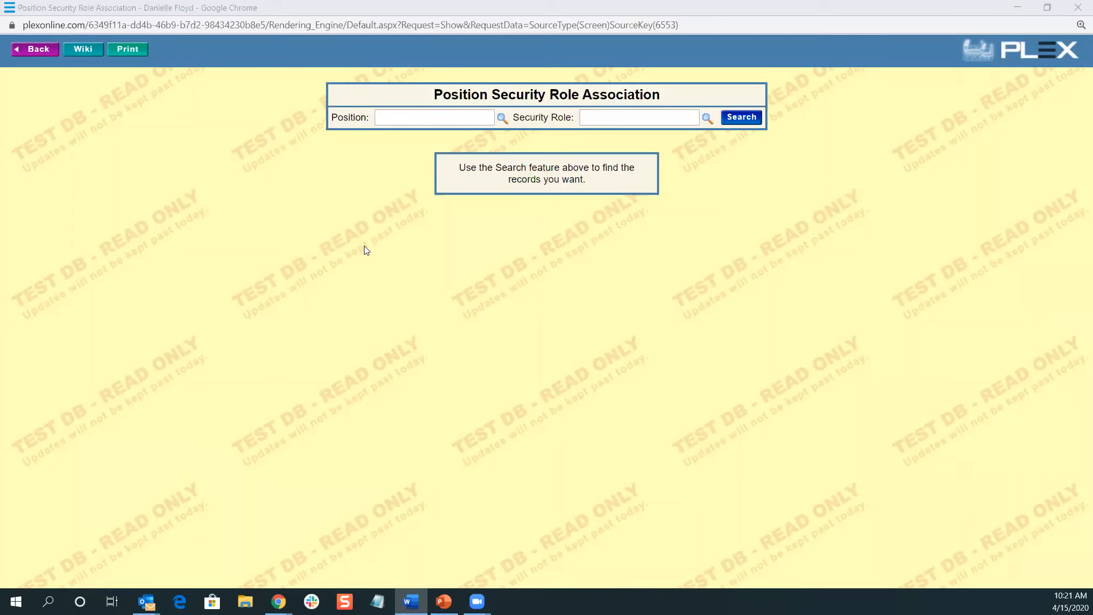
left_click(741, 117)
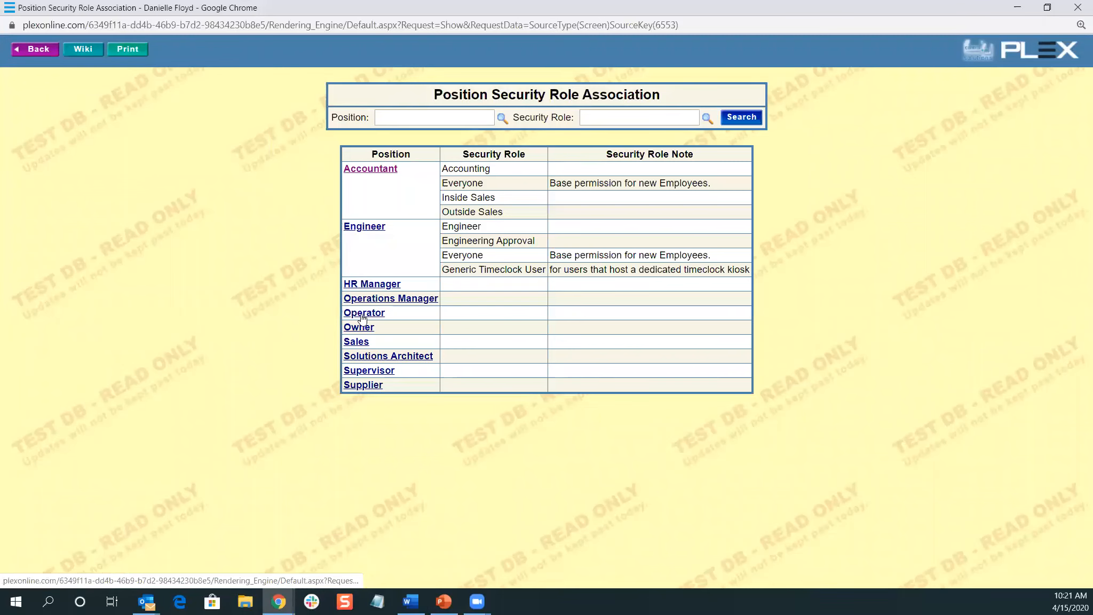
Give Operations Manager the Engineer role alongside Everyone and Tooling, and save with Update
left_click(393, 300)
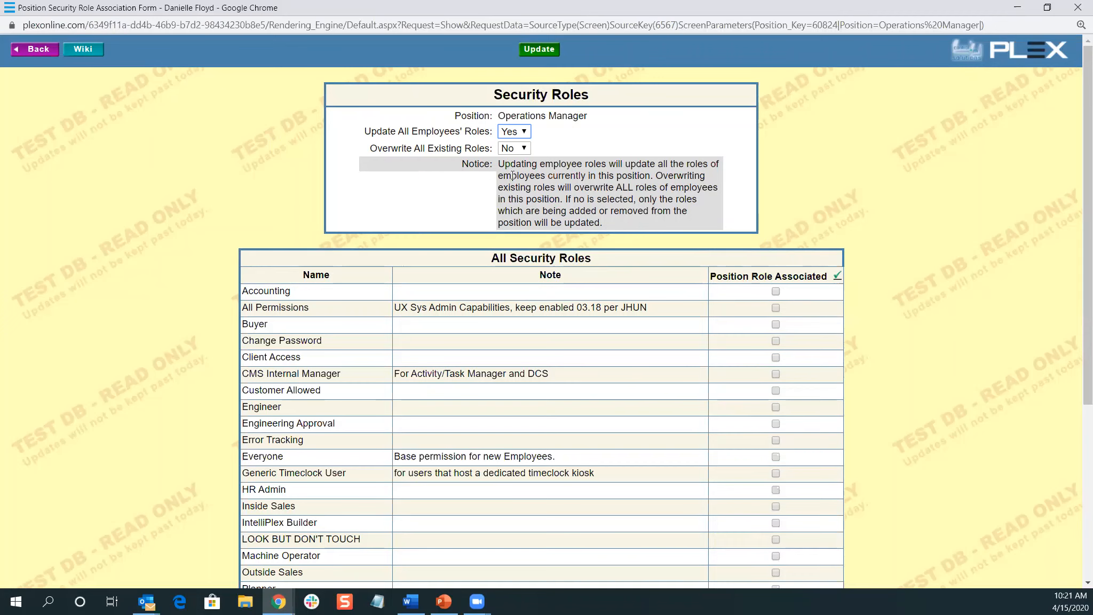
scroll(630, 283, "down", 1)
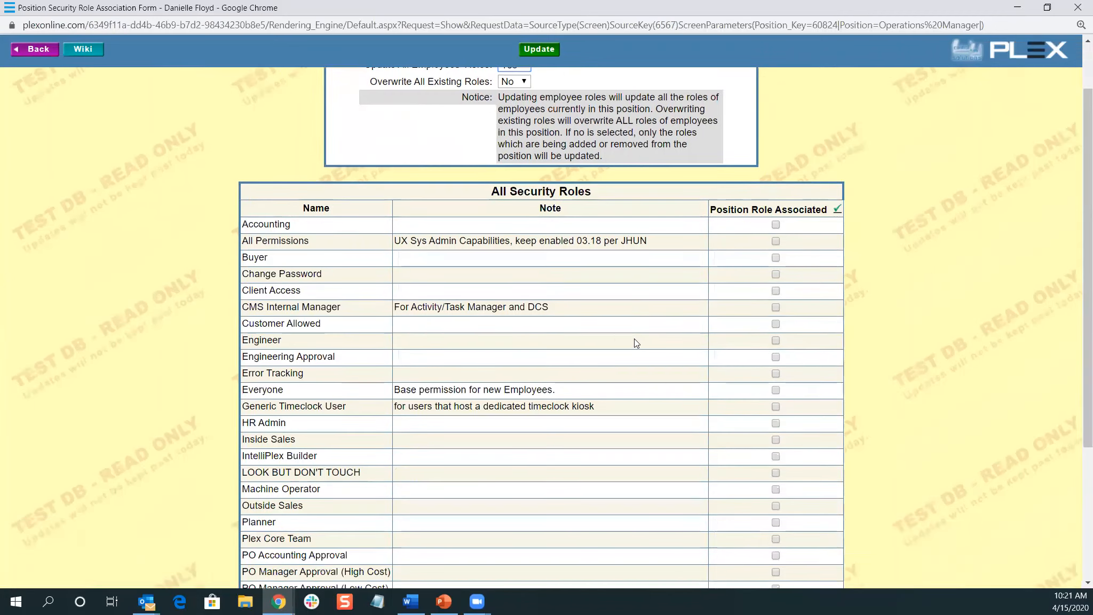
left_click(775, 341)
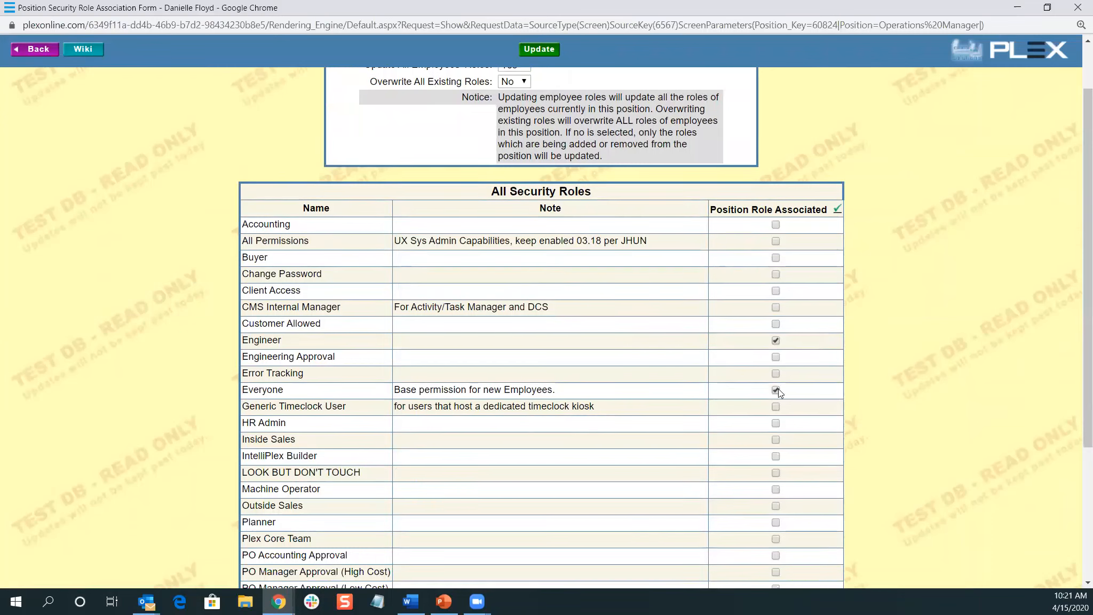
scroll(731, 490, "down", 1)
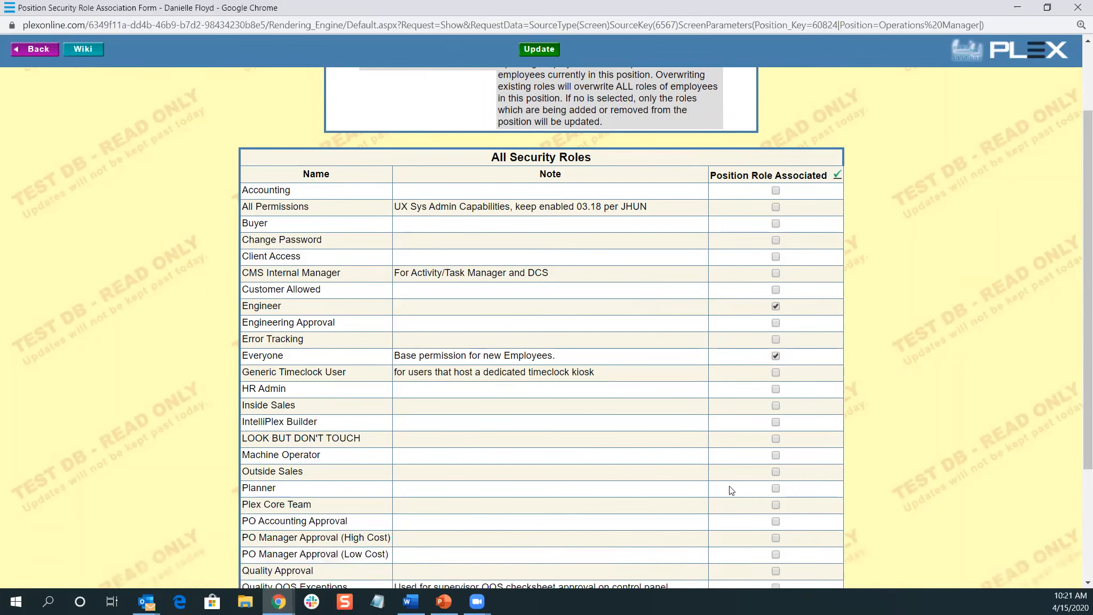
scroll(732, 490, "down", 1)
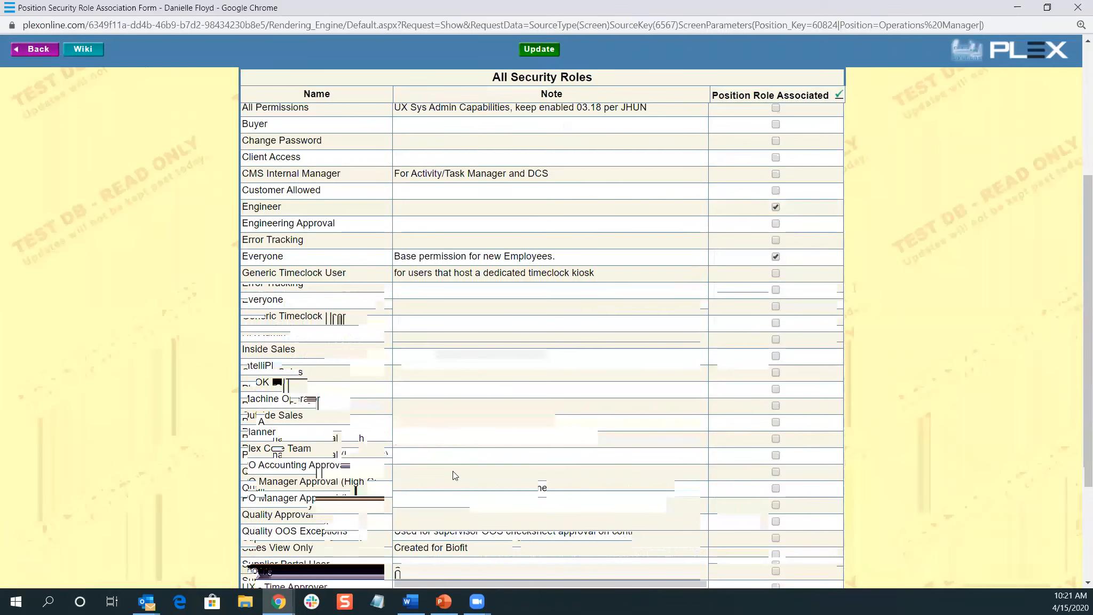
scroll(521, 505, "down", 1)
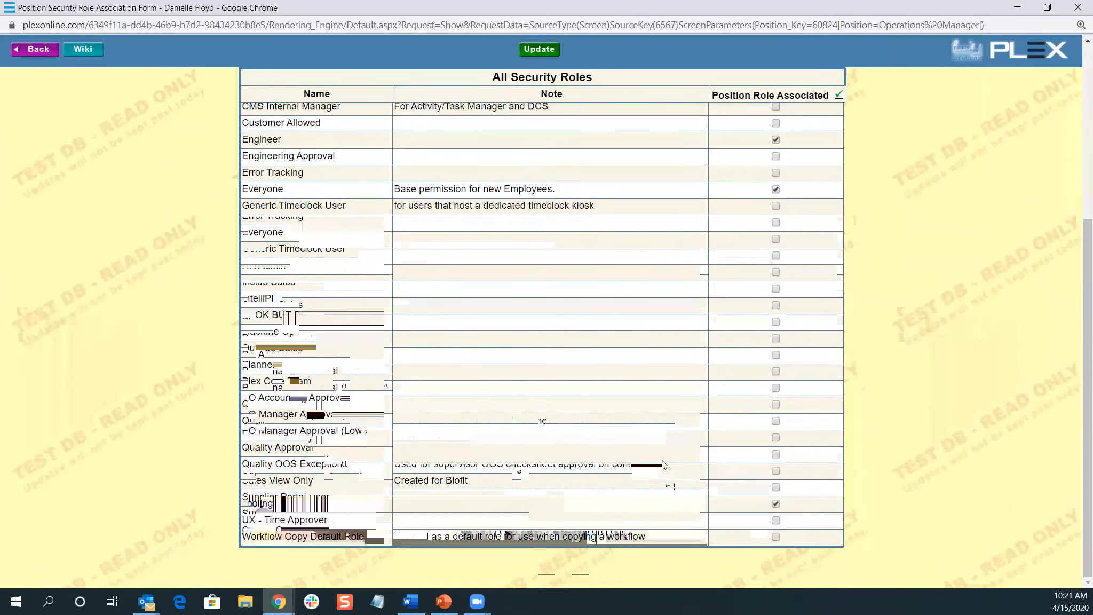
scroll(849, 378, "up", 4)
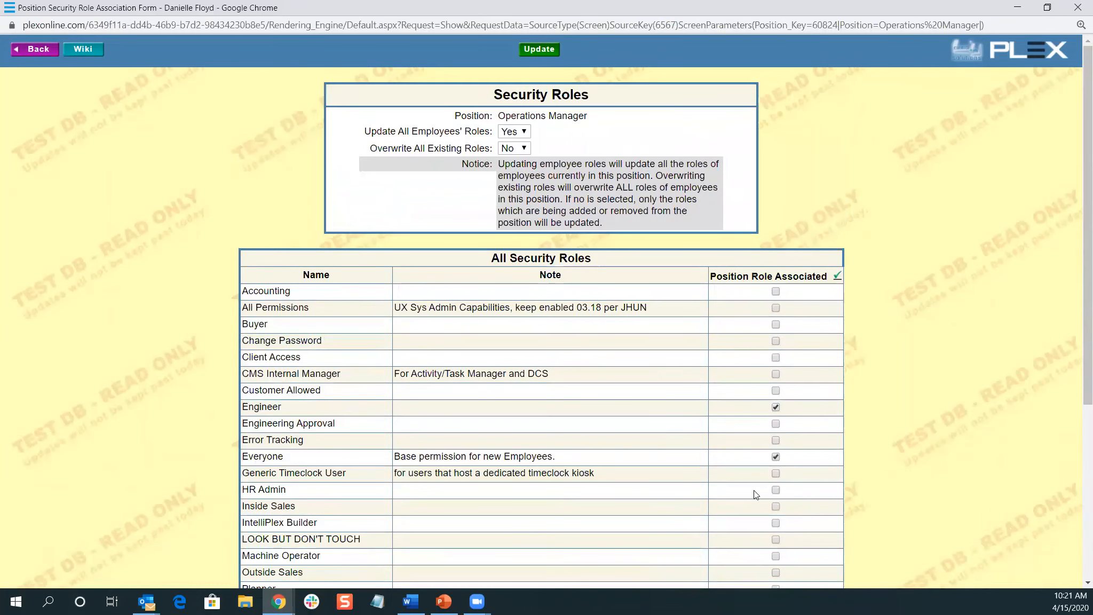
left_click(540, 50)
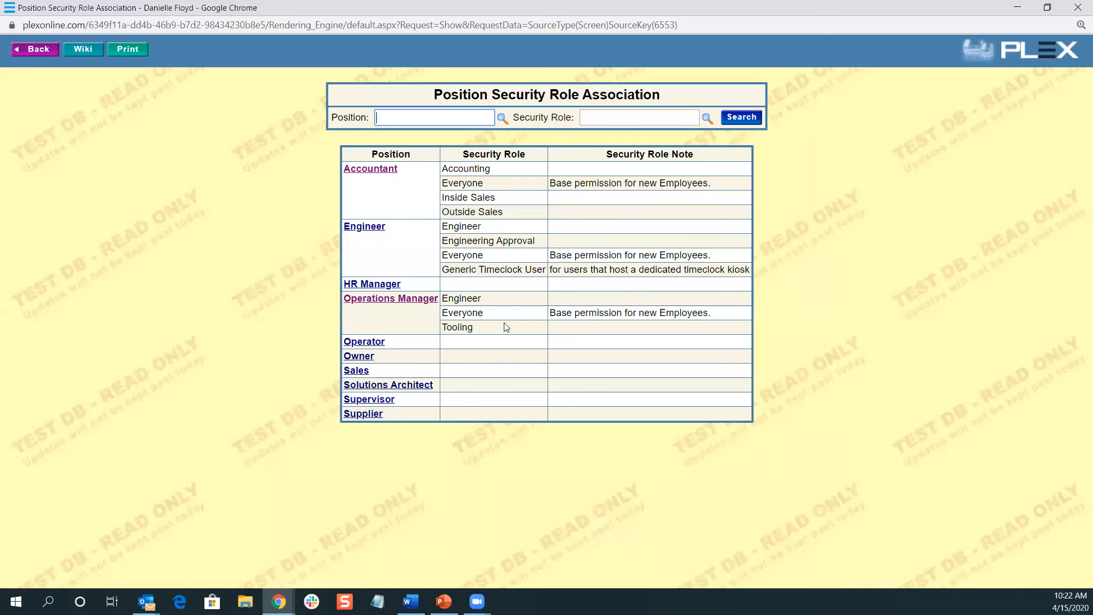
Open User Manager via menu search, search Last Name 'test', and open Upload Tester's menu
key("ctrl+m")
type("user manager")
key("Return")
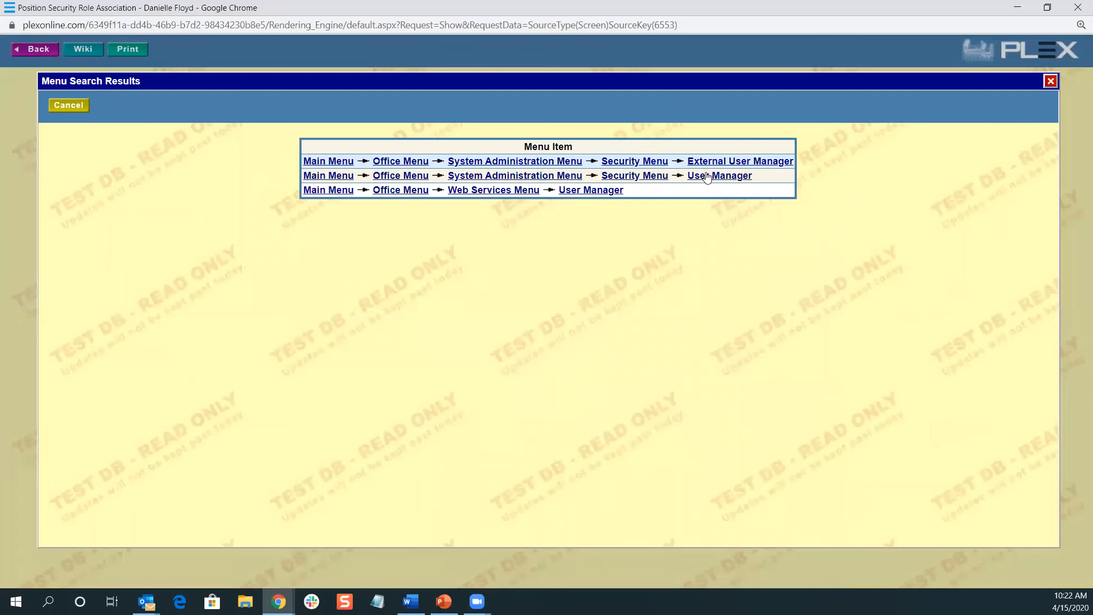
left_click(707, 176)
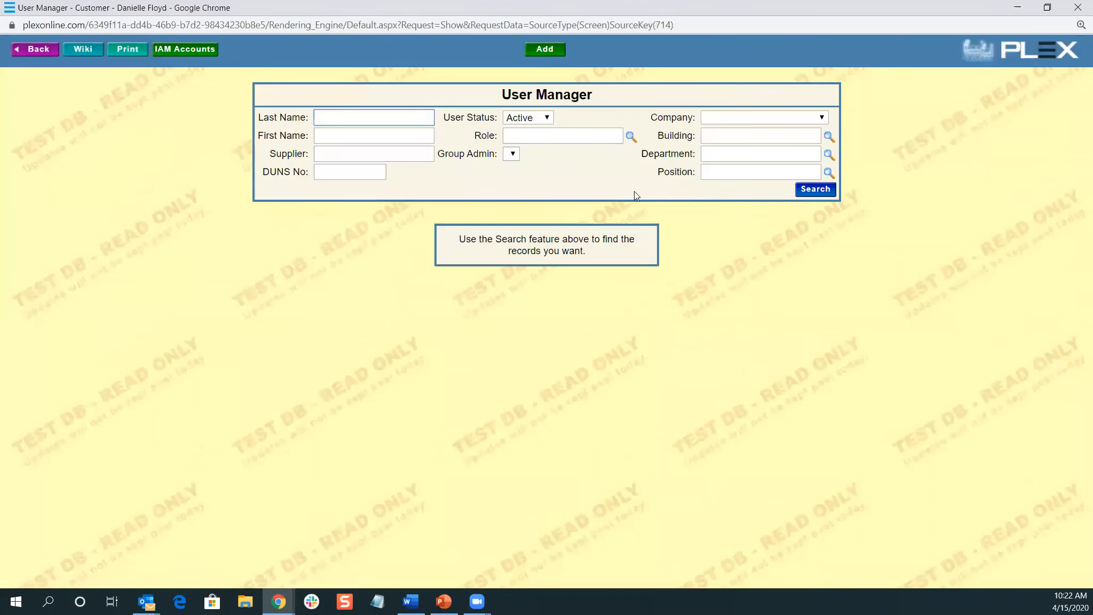
type("test")
key("Return")
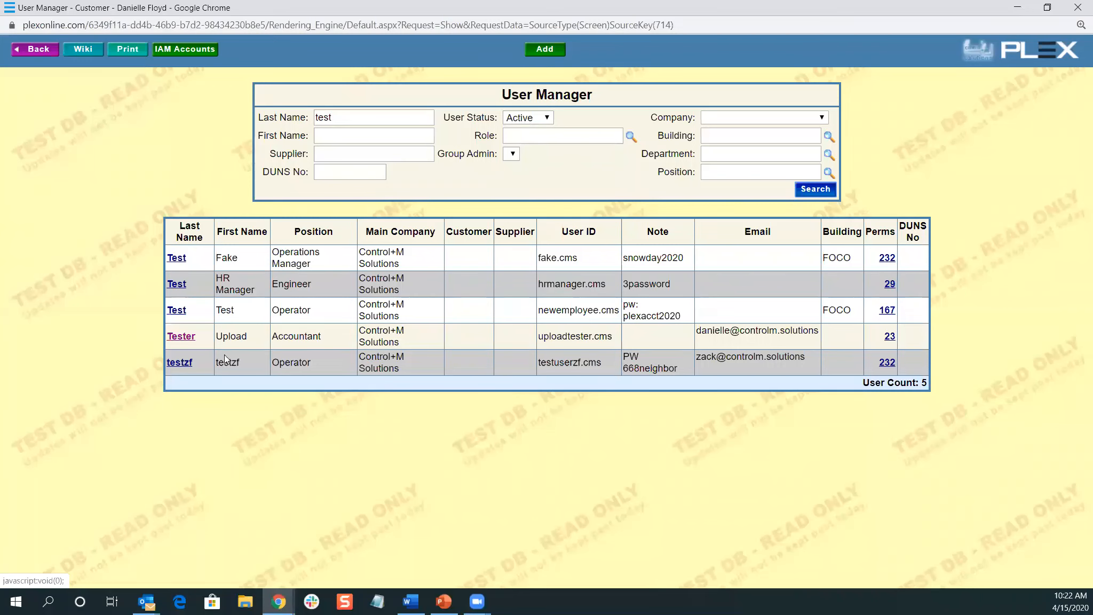
left_click(173, 338)
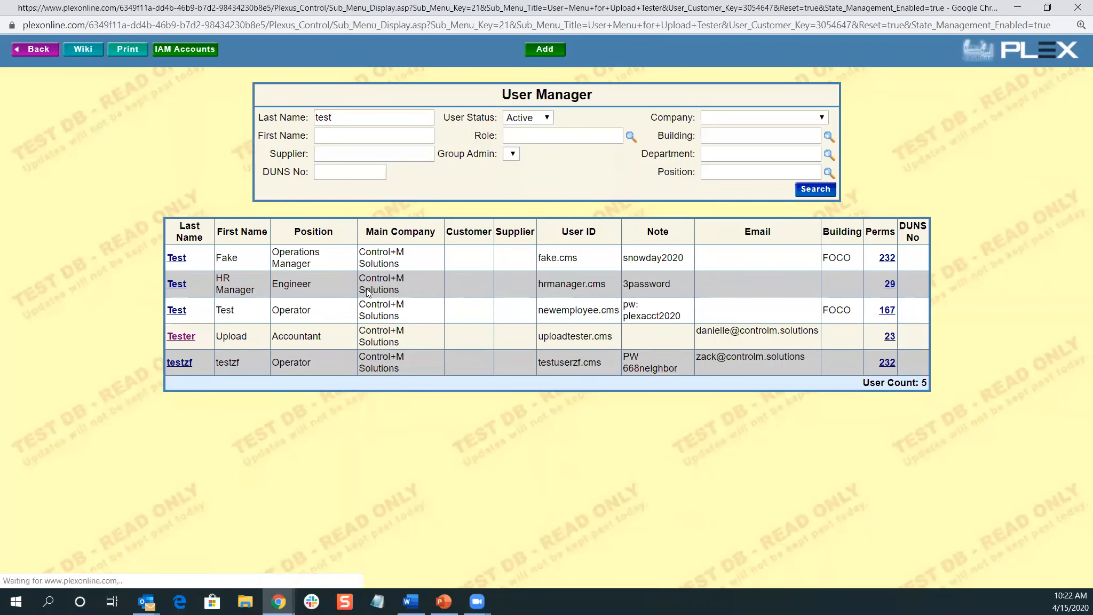
Change Upload Tester's position from Accountant to Operations Manager, apply its roles, and save
left_click(492, 149)
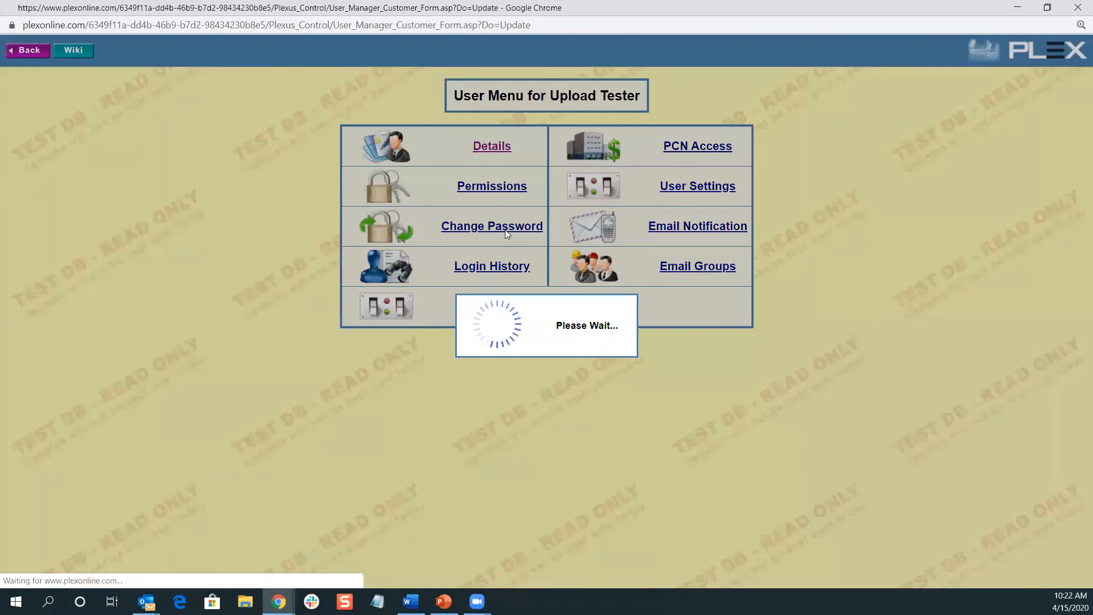
double_click(386, 243)
key("BackSpace")
type("oper")
key("Tab")
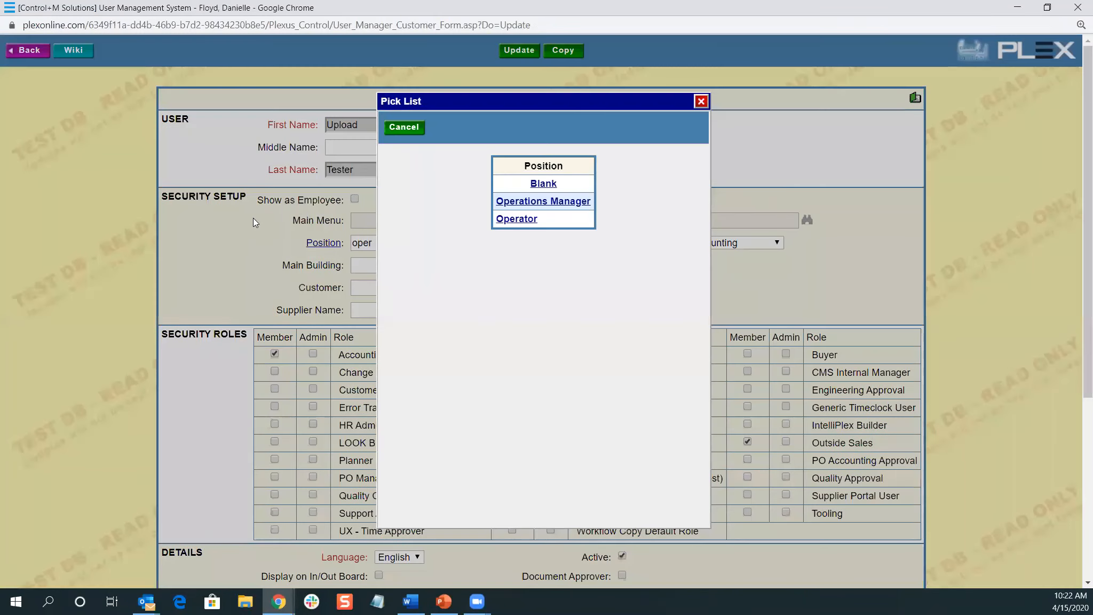
left_click(548, 205)
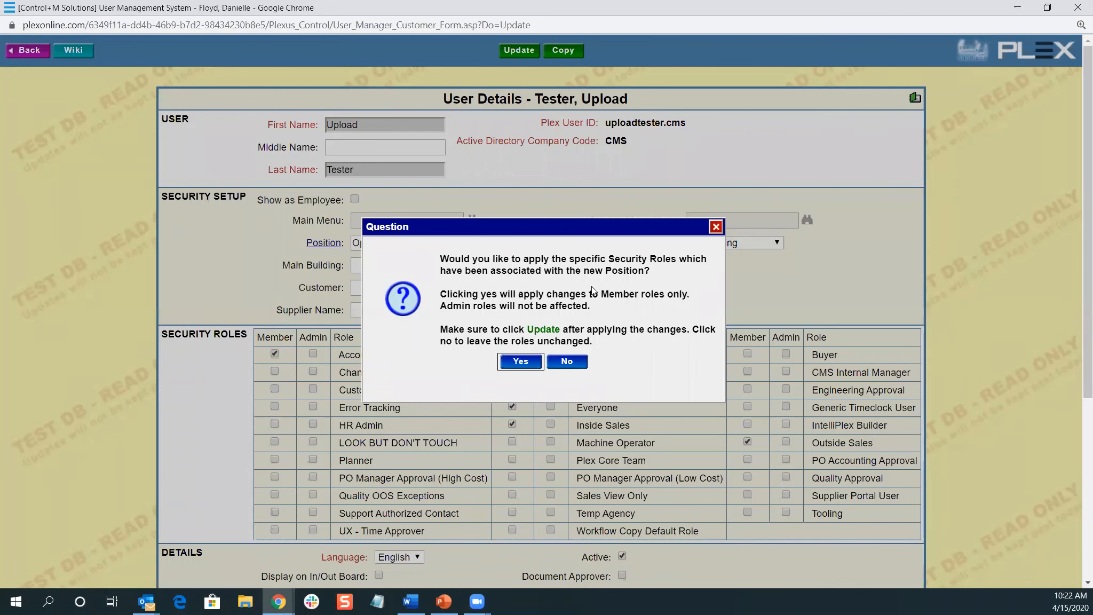
left_click(514, 366)
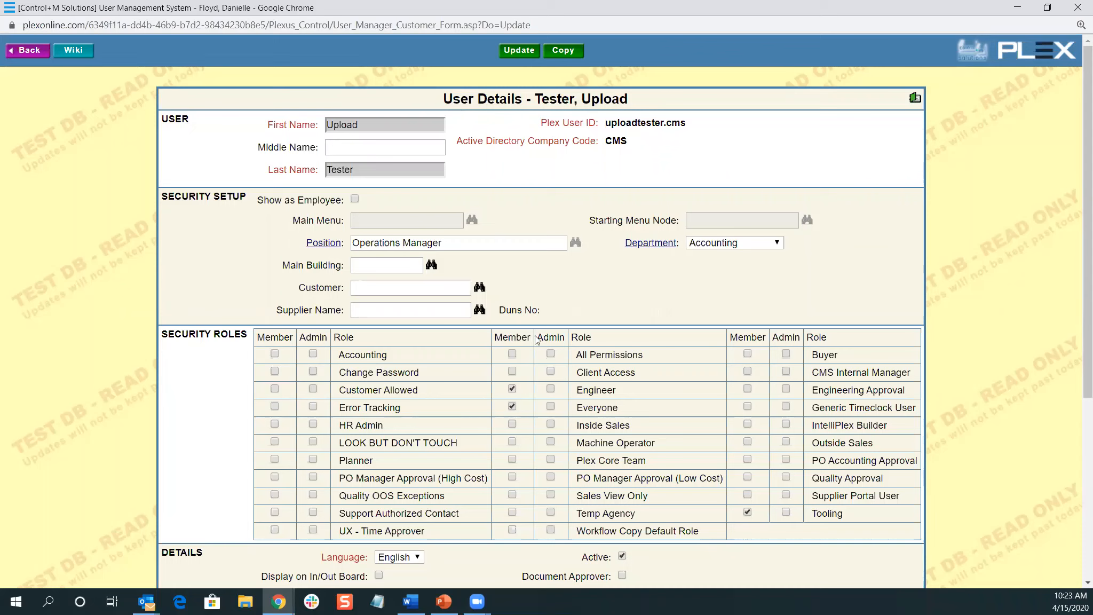
left_click(522, 50)
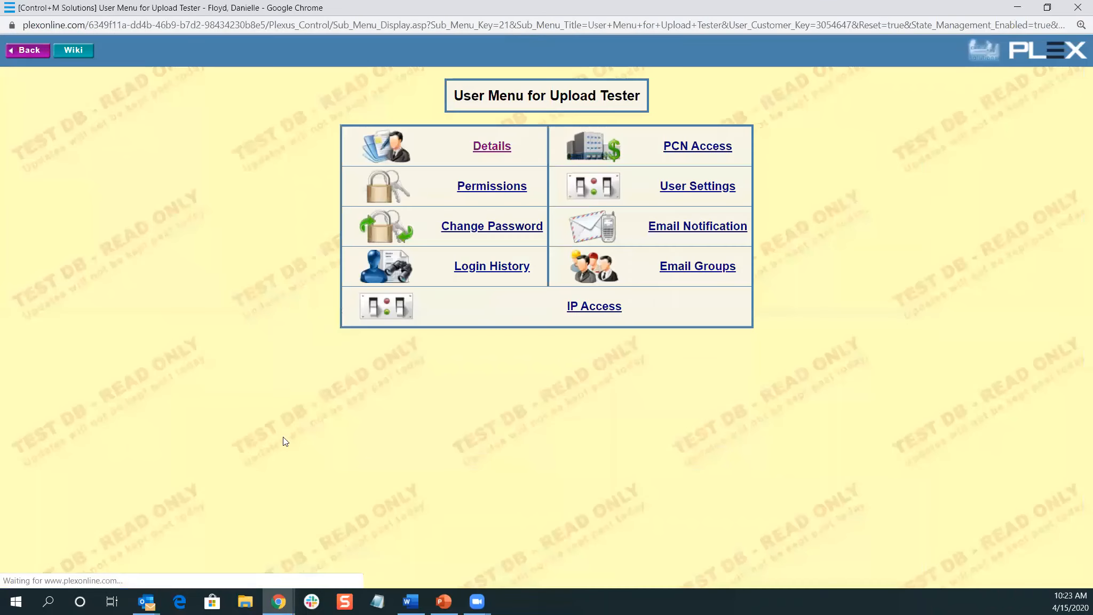
In the newer Plex window, open Position and Security Role Associations via 'posi' and search
mouse_move(278, 602)
left_click(222, 558)
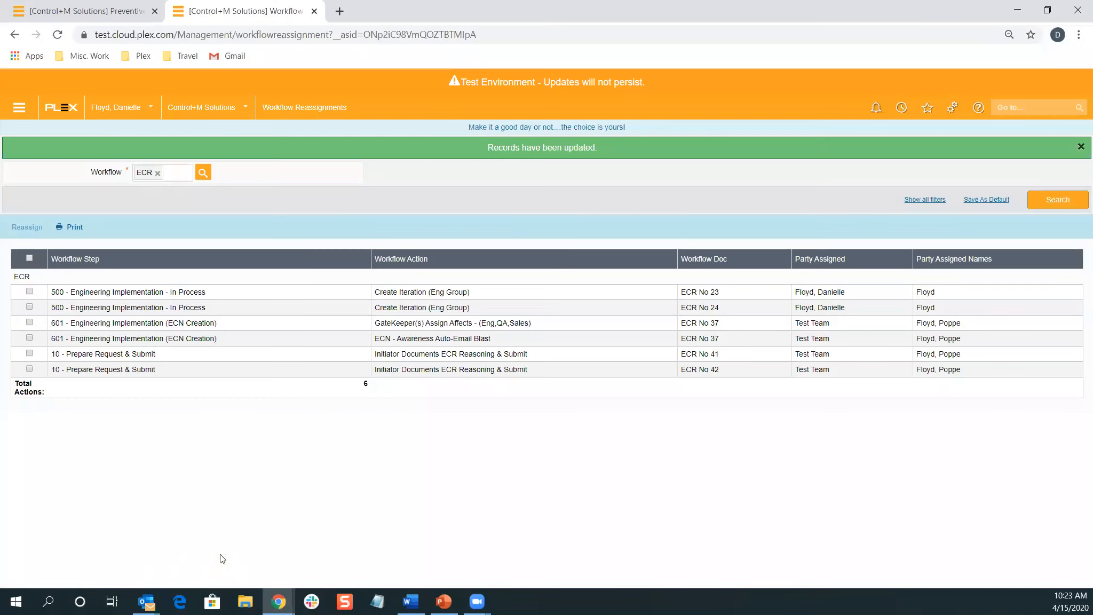
left_click(1041, 109)
type("posi")
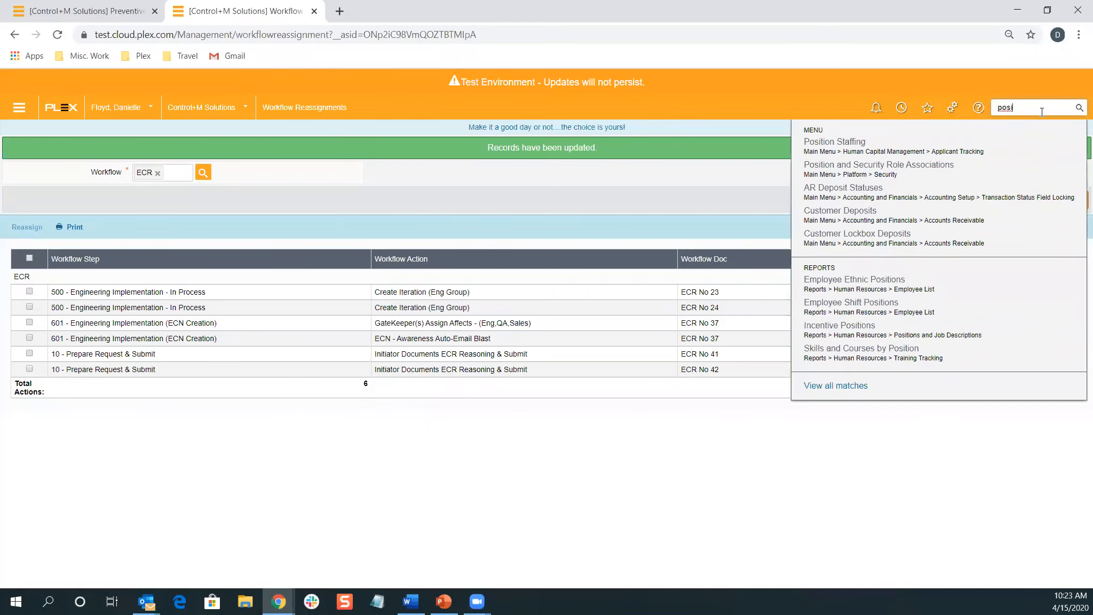
left_click(914, 167)
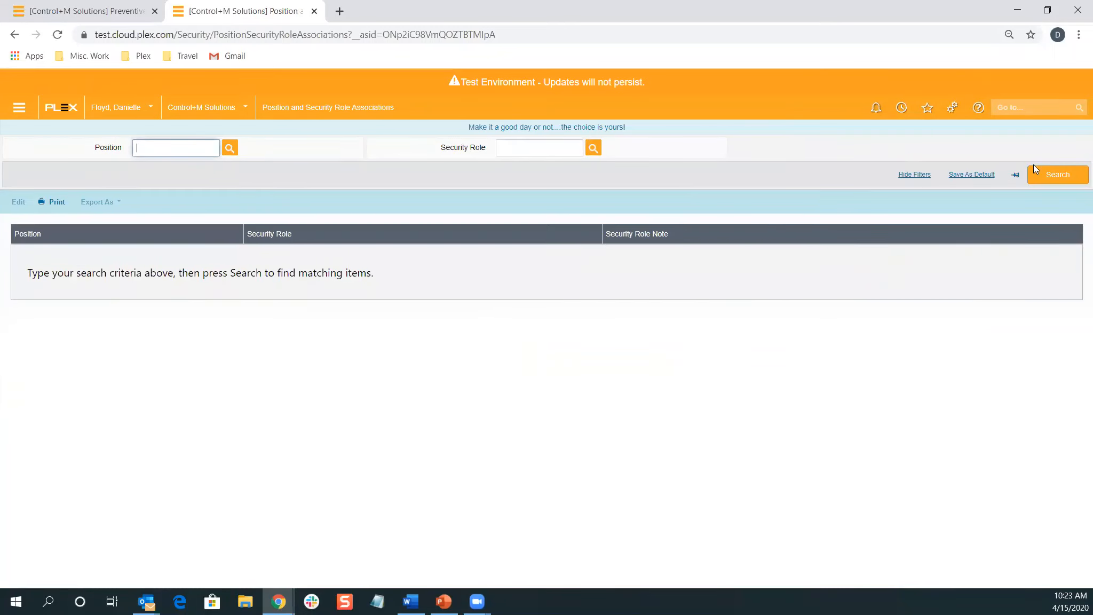
left_click(1036, 170)
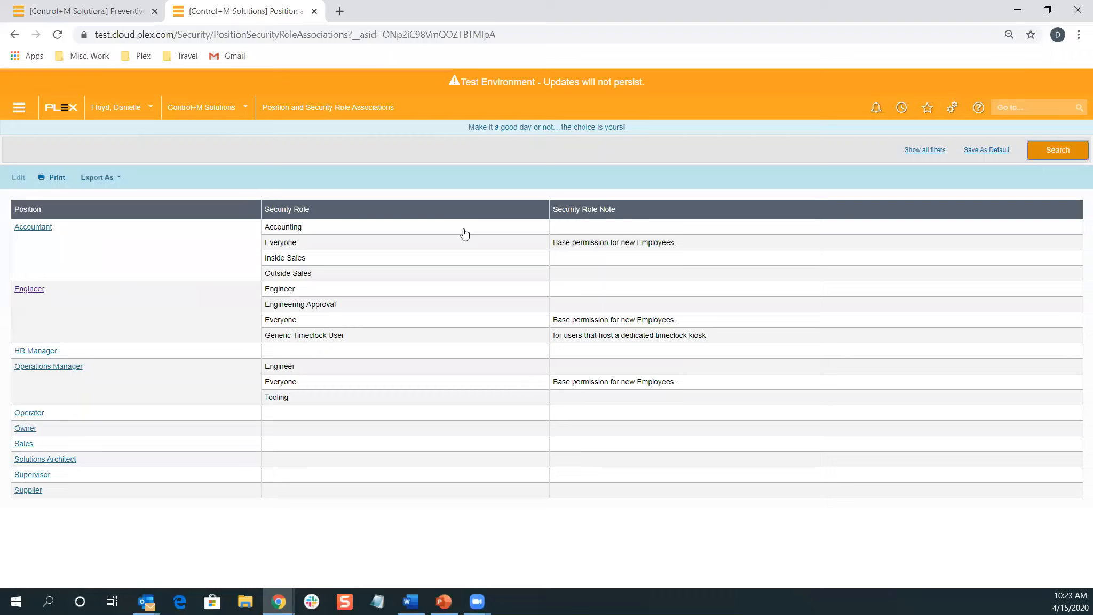
Open the Accountant position's roles: Accounting, Everyone, Inside Sales and Outside Sales
left_click(85, 229)
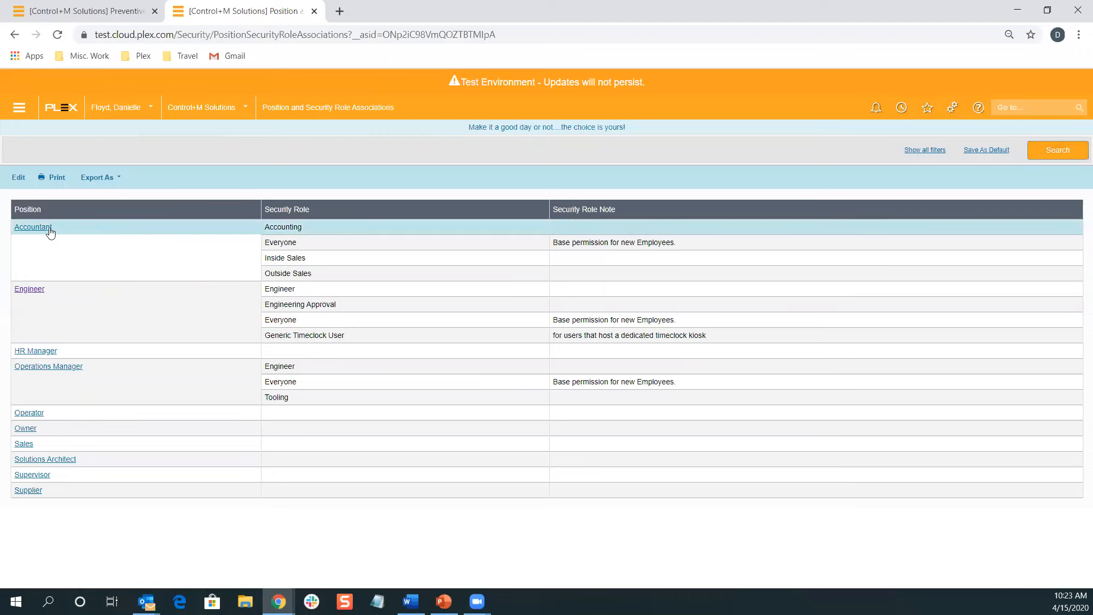
left_click(34, 228)
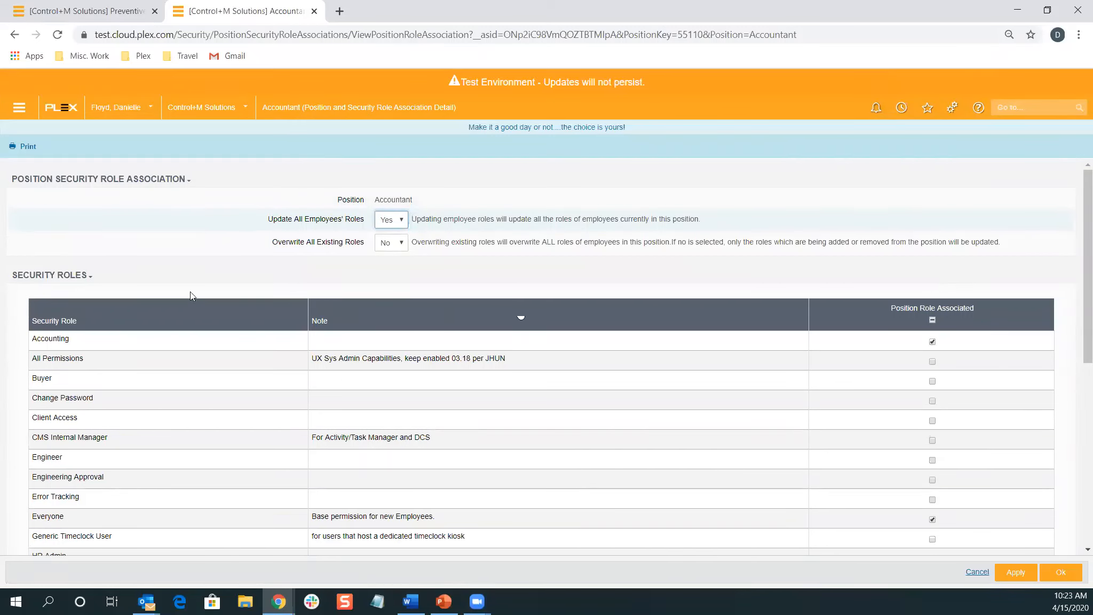
scroll(983, 332, "down", 5)
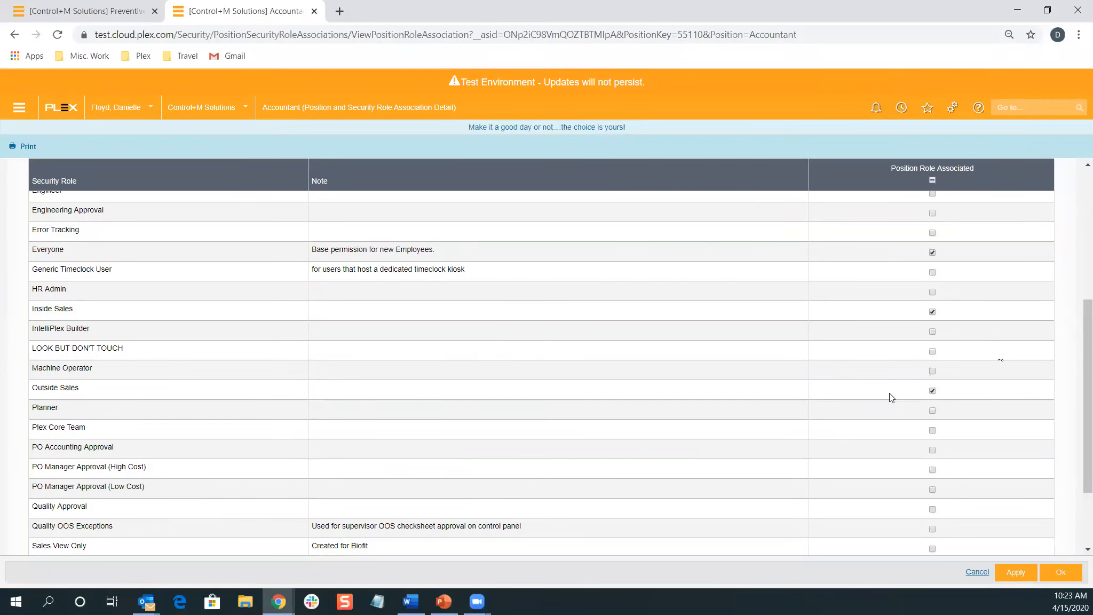
scroll(920, 404, "up", 1)
scroll(920, 400, "up", 5)
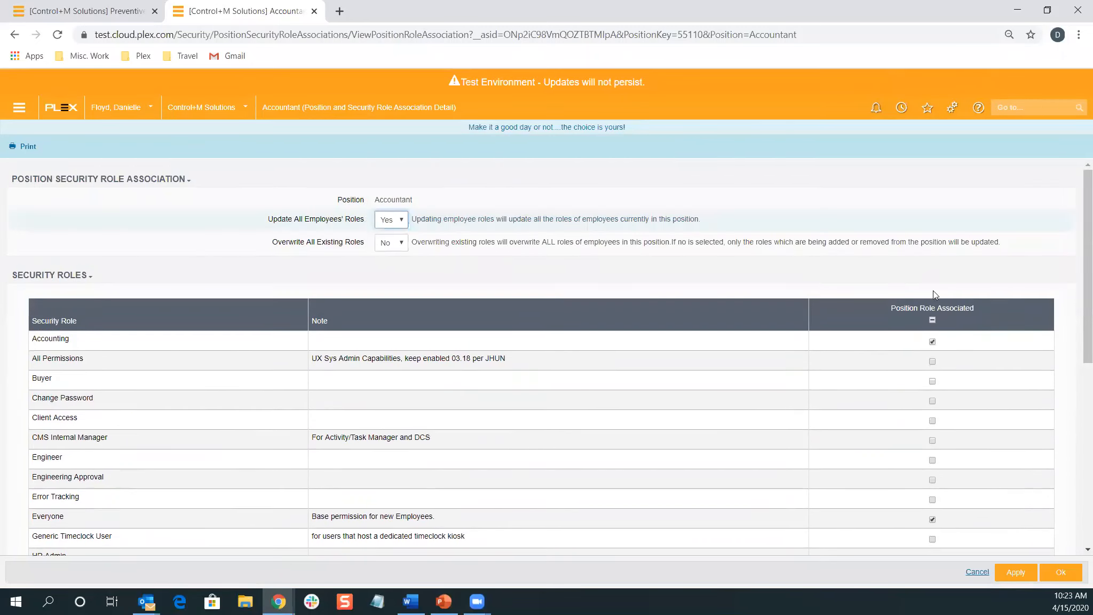
Open User Manager, search Last Name 'test', and open Upload Tester's details
left_click(1039, 106)
type("user mana")
key("Down")
key("Return")
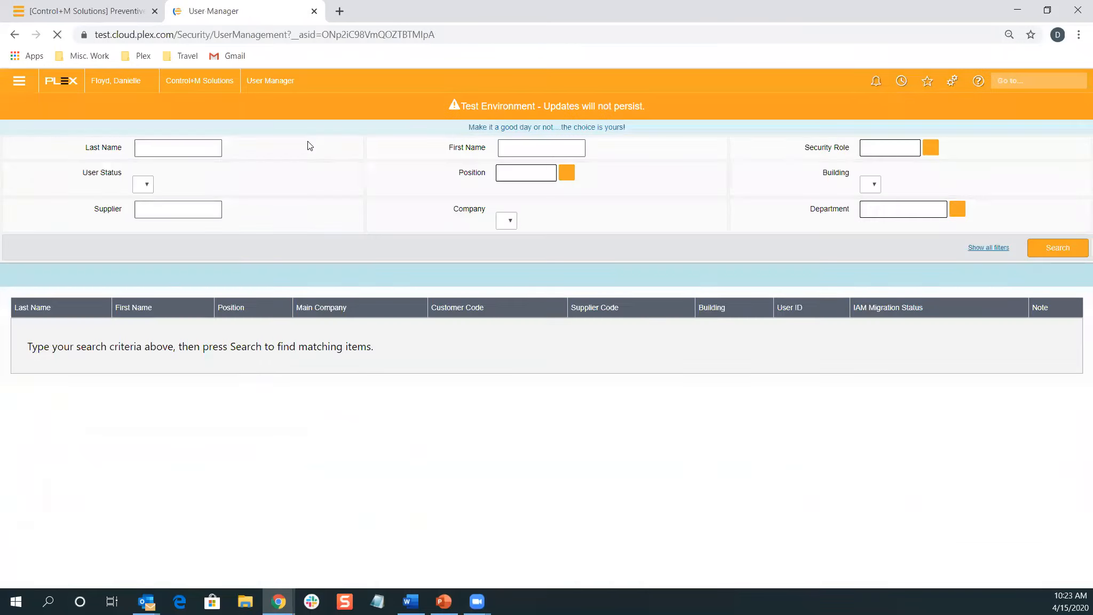
left_click(152, 148)
type("test")
key("Return")
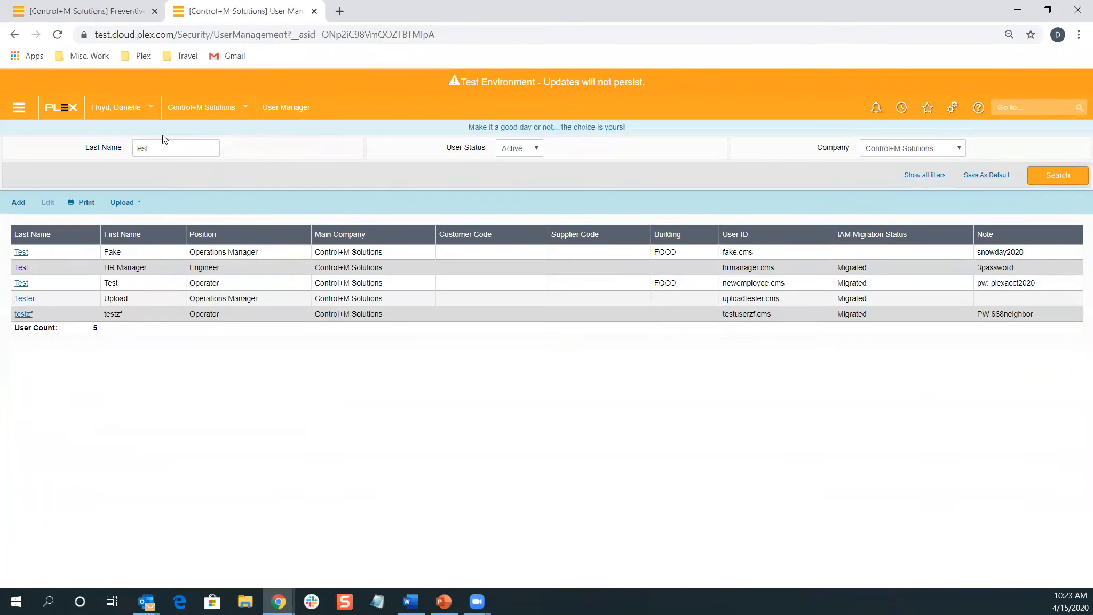
left_click(24, 298)
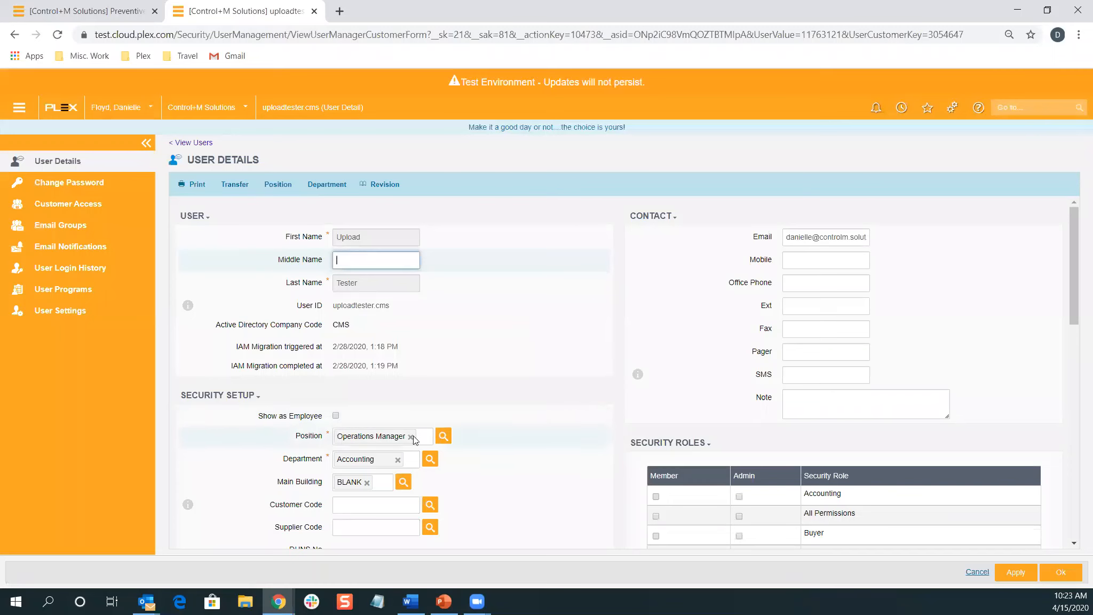
Replace the Operations Manager position with Accountant and accept its Accounting, Everyone and Inside Sales roles
left_click(412, 435)
left_click(411, 436)
type("accoun")
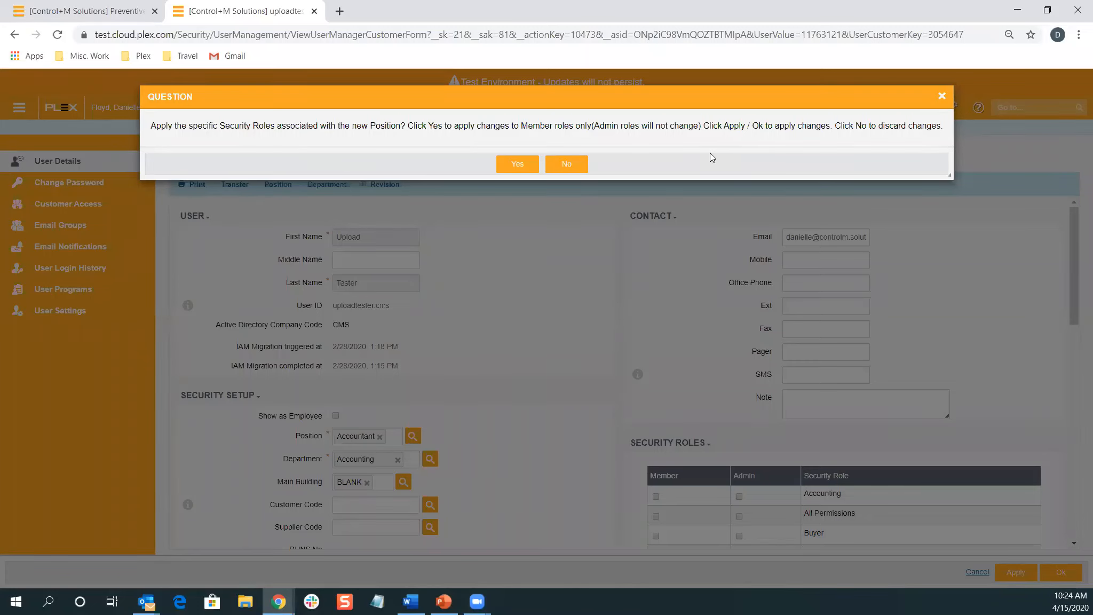
left_click(516, 159)
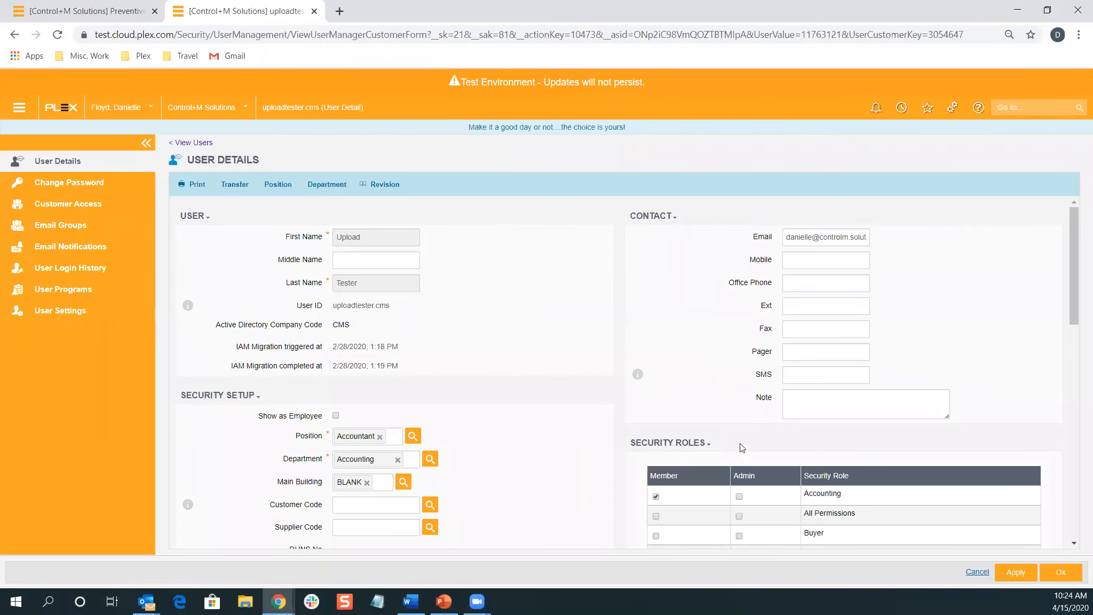
scroll(740, 443, "down", 3)
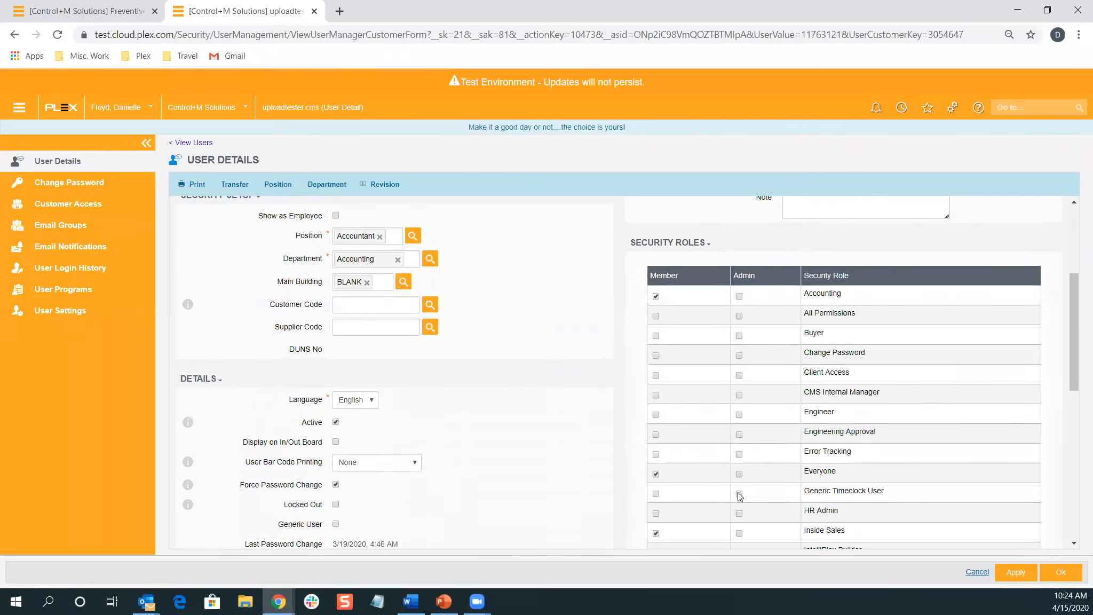
scroll(738, 494, "up", 3)
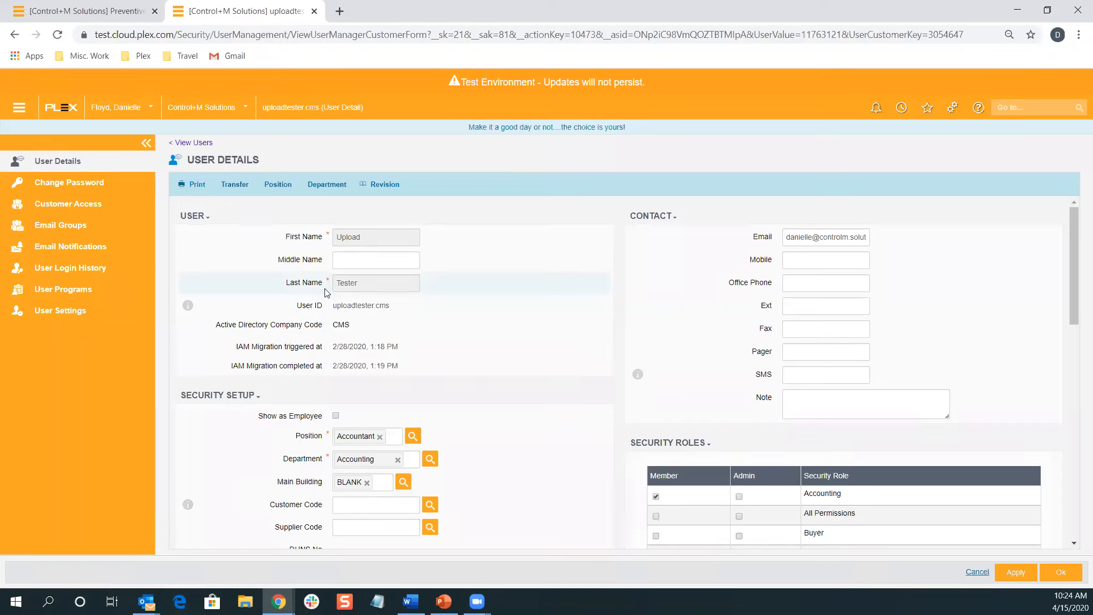
key("alt+Tab")
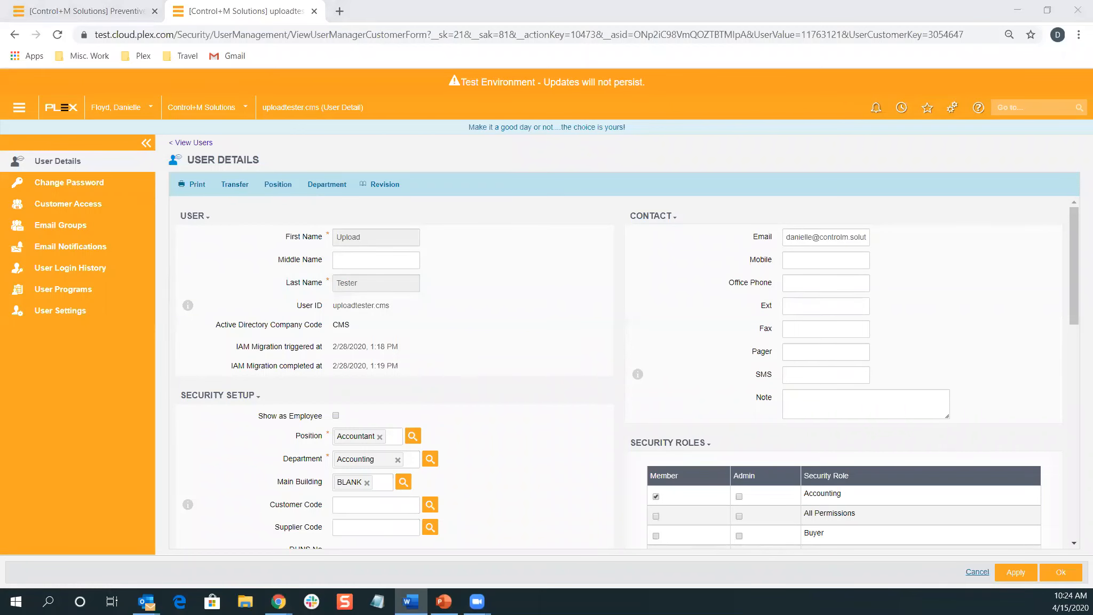
left_click(448, 602)
scroll(53, 491, "down", 1)
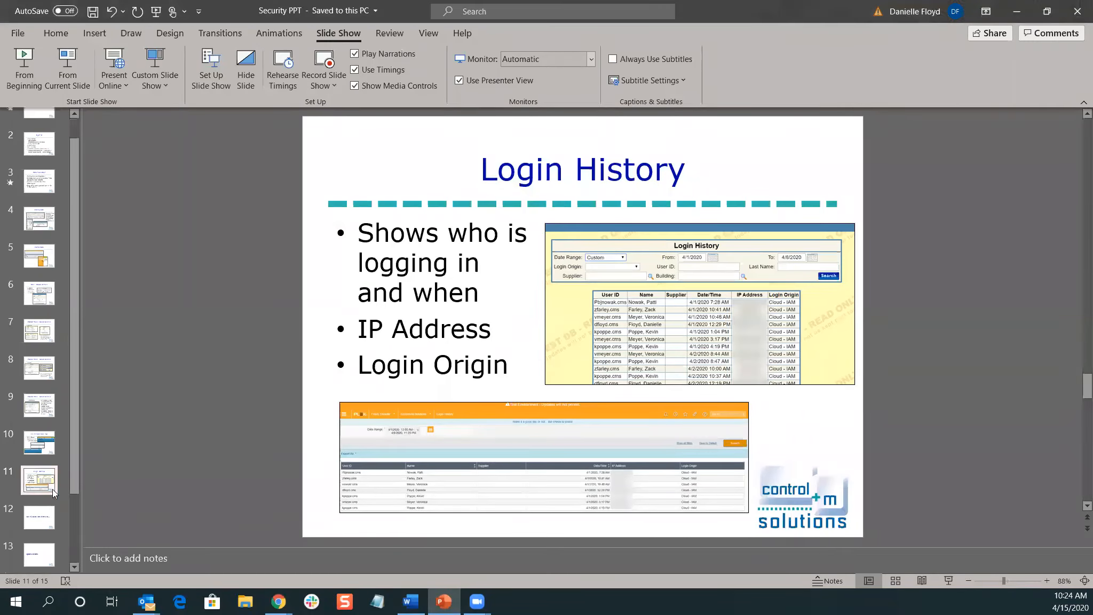
left_click(43, 545)
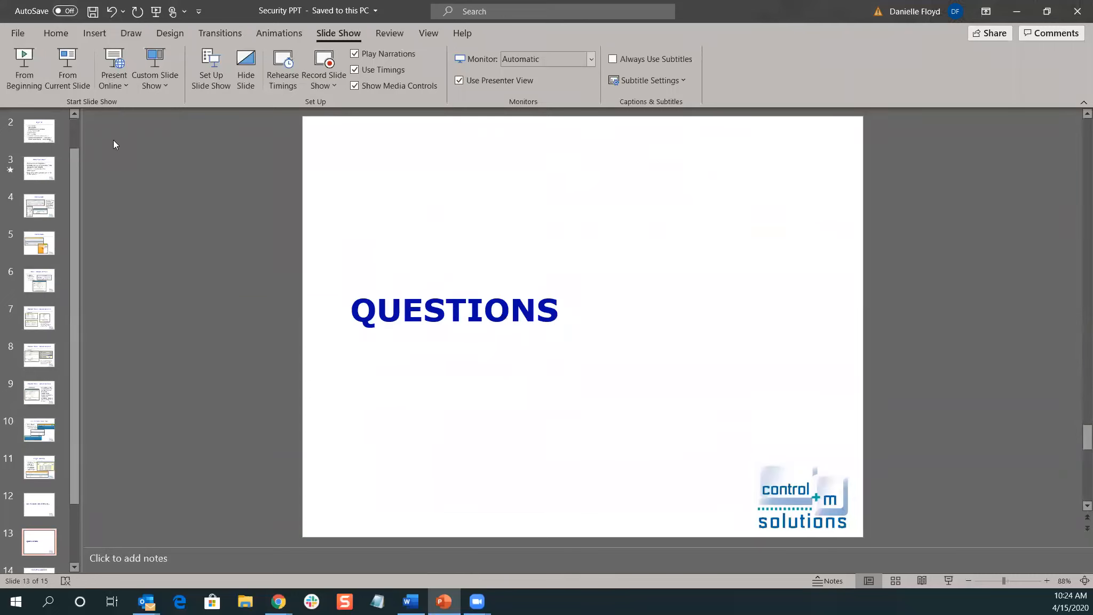
left_click(66, 73)
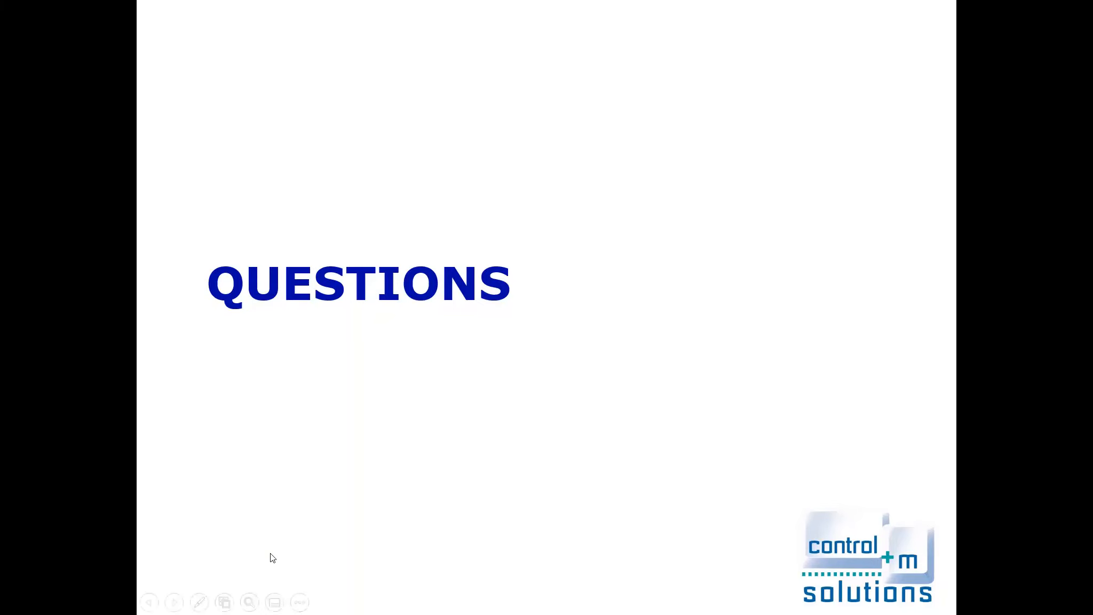
key("Escape")
mouse_move(284, 602)
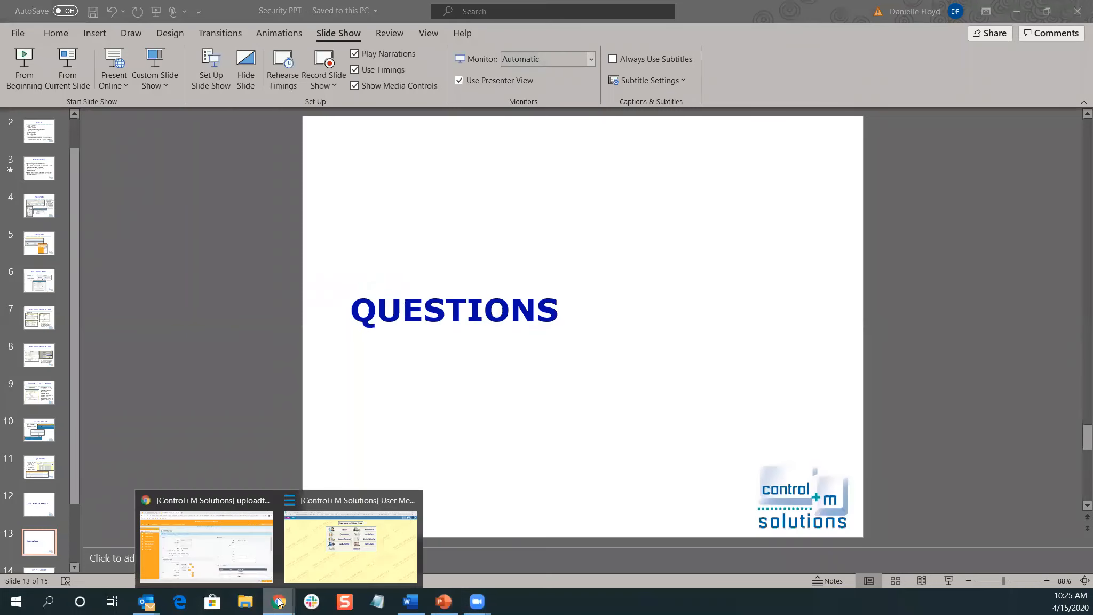
left_click(214, 551)
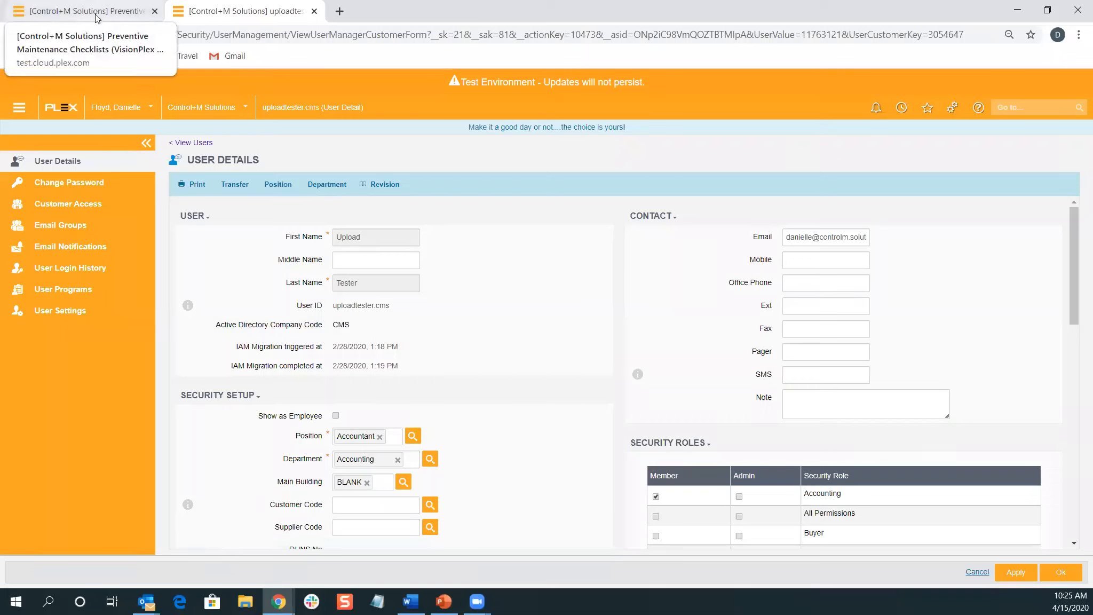
Go to the TOOLS screen via 'tools' and open its Security Admin Manager from the gear menu
left_click(1024, 109)
type("tools")
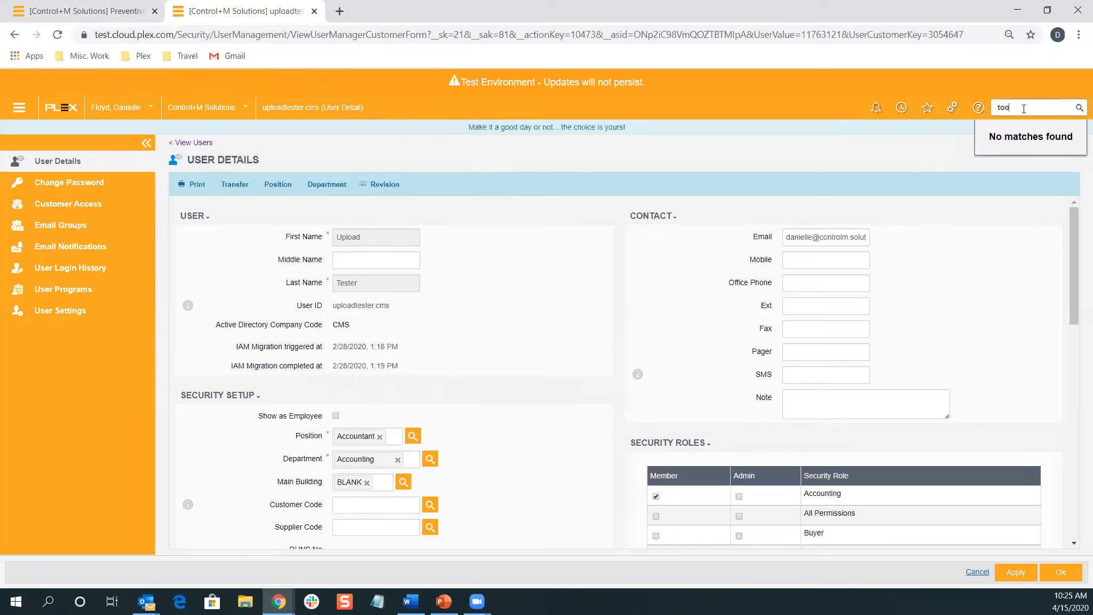
key("Return")
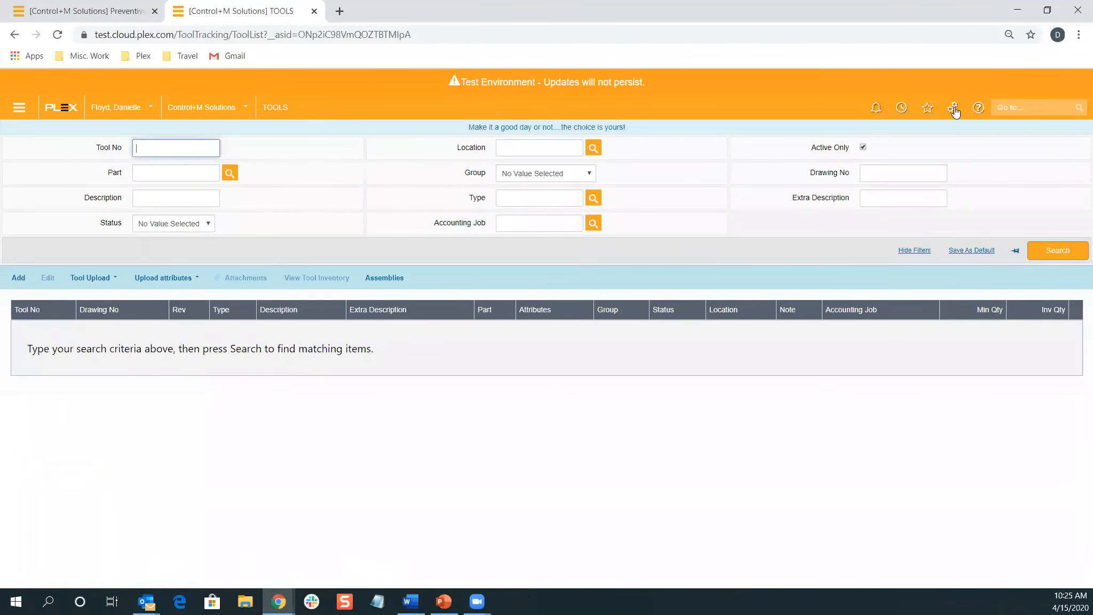
left_click(952, 108)
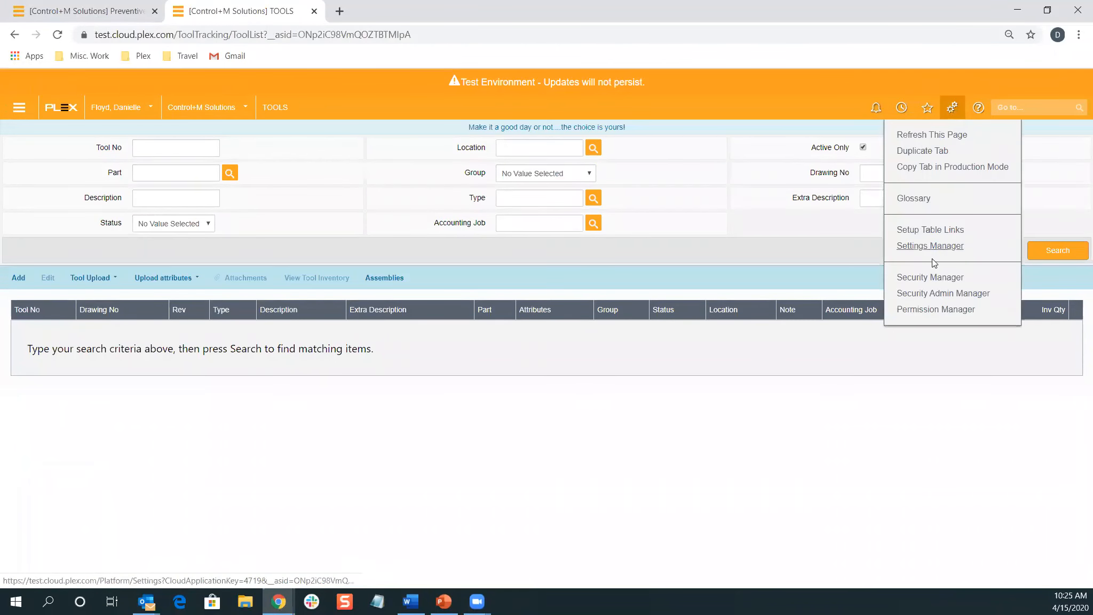
left_click(962, 295)
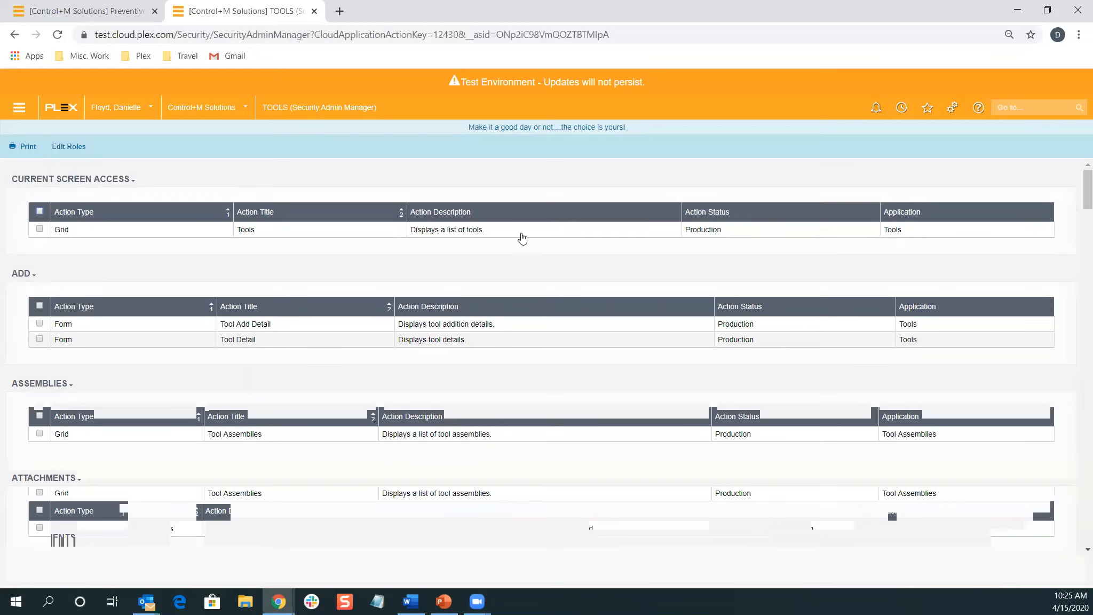
Select the Tools list screen access row and search roles for 'operations' in Edit Roles
left_click(41, 212)
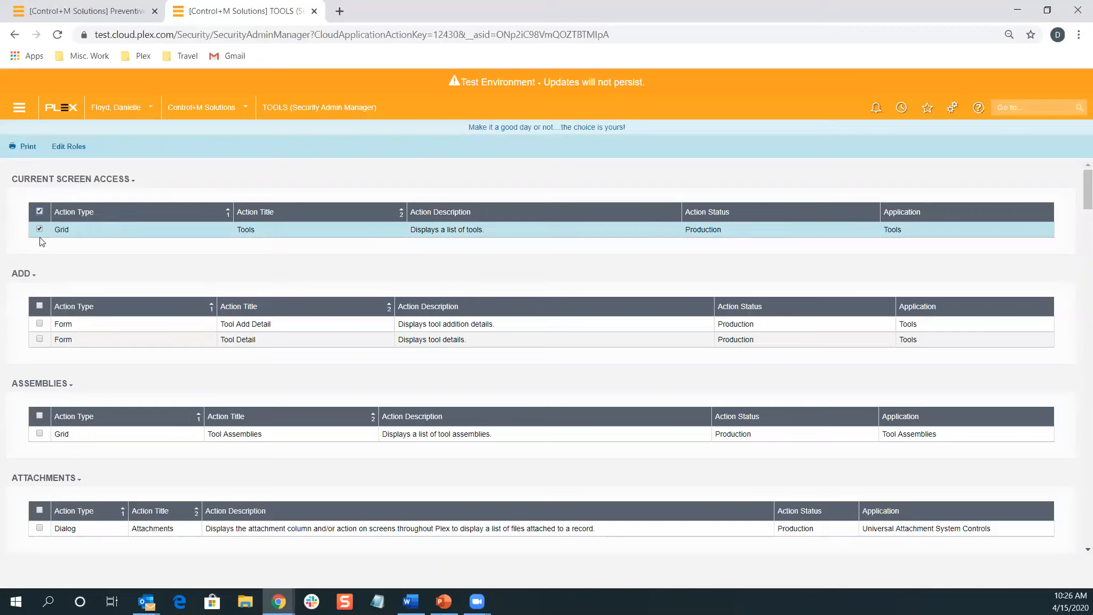
left_click(68, 146)
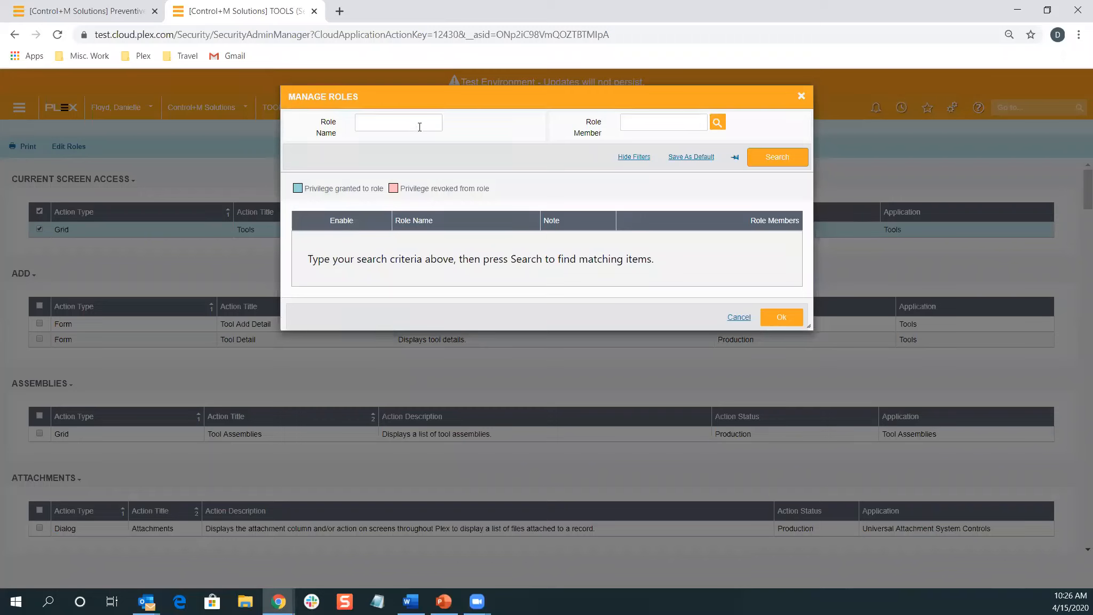
left_click(366, 127)
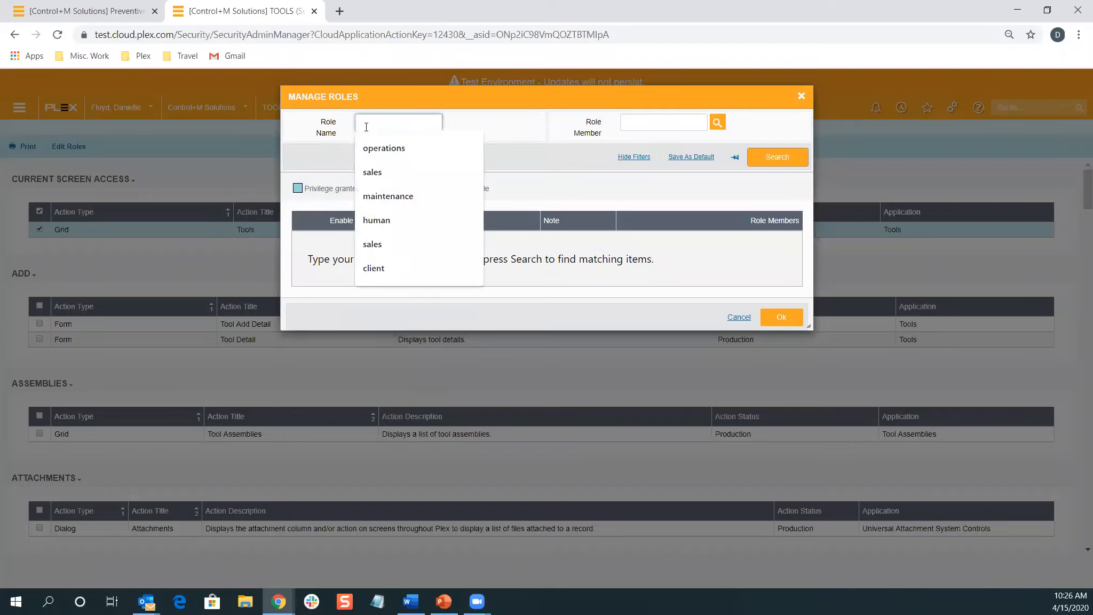
left_click(383, 148)
left_click(765, 164)
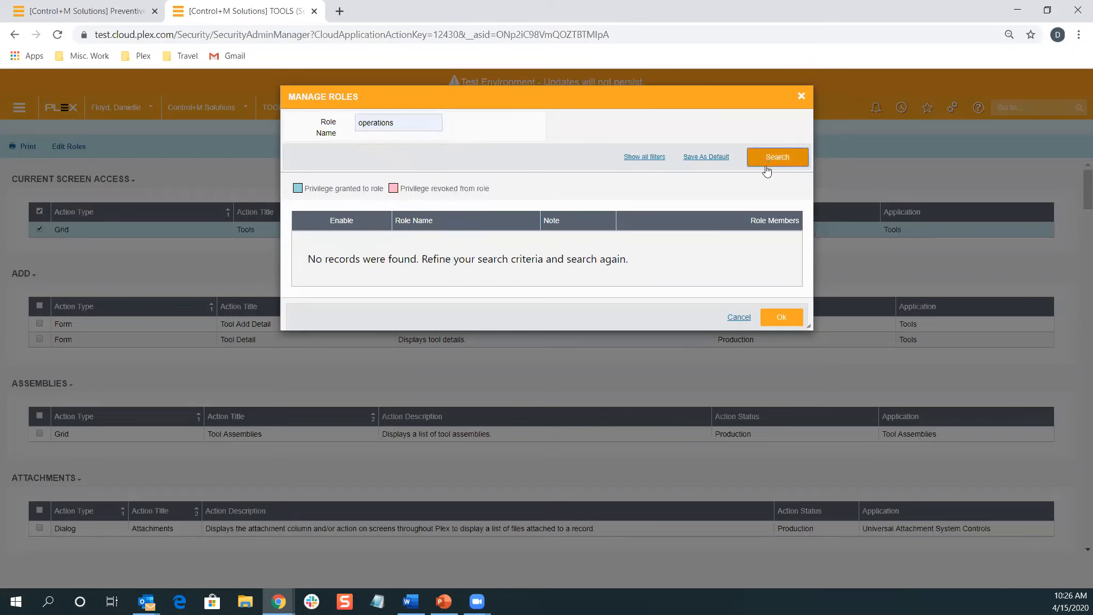
Find the Accounting role with Role Name 'acc' and enable it for Tools access
double_click(404, 121)
type("secu")
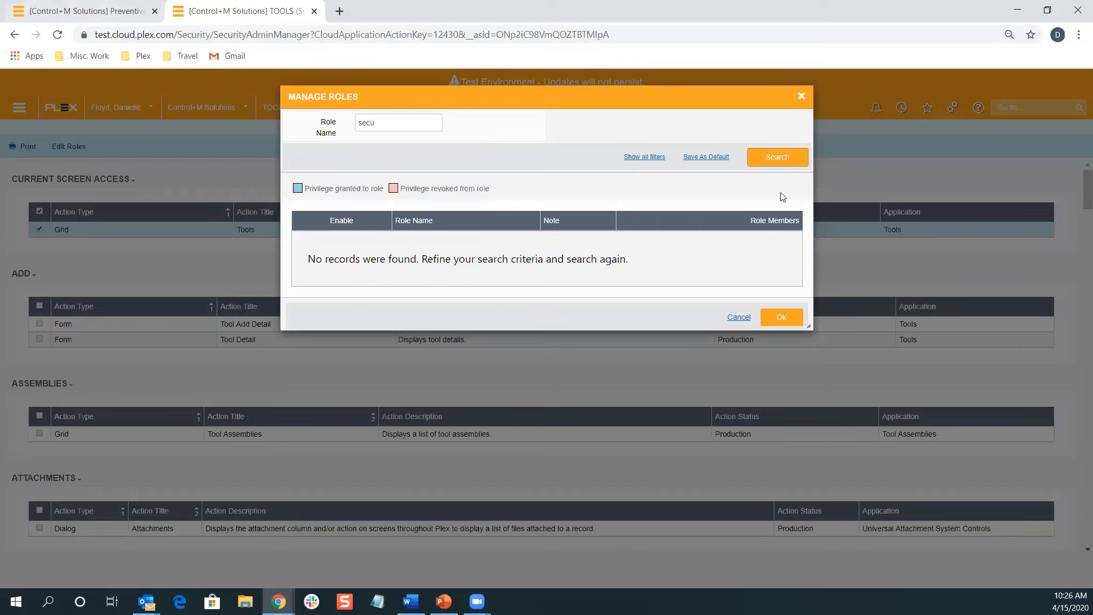
left_click(779, 157)
left_click(414, 119)
double_click(414, 119)
key("BackSpace")
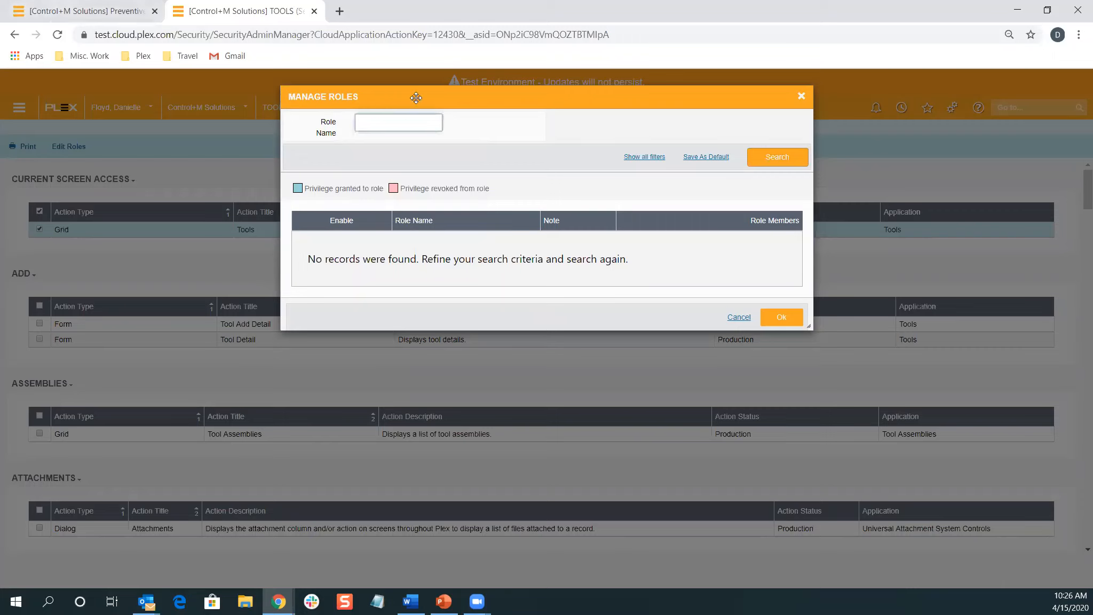
type("acc")
left_click(773, 160)
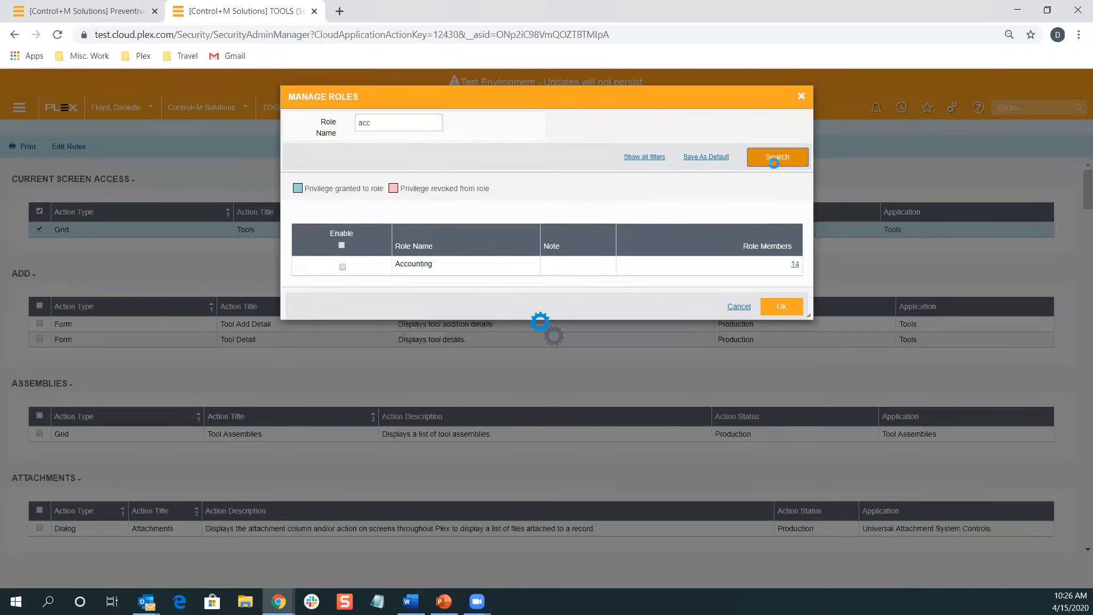
left_click(336, 231)
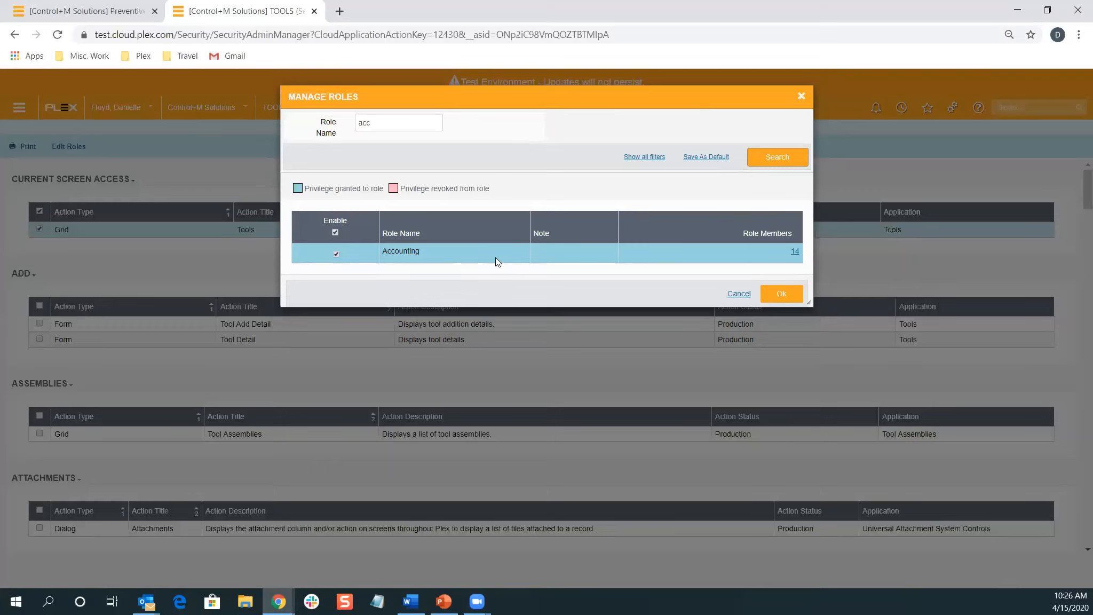
left_click(738, 293)
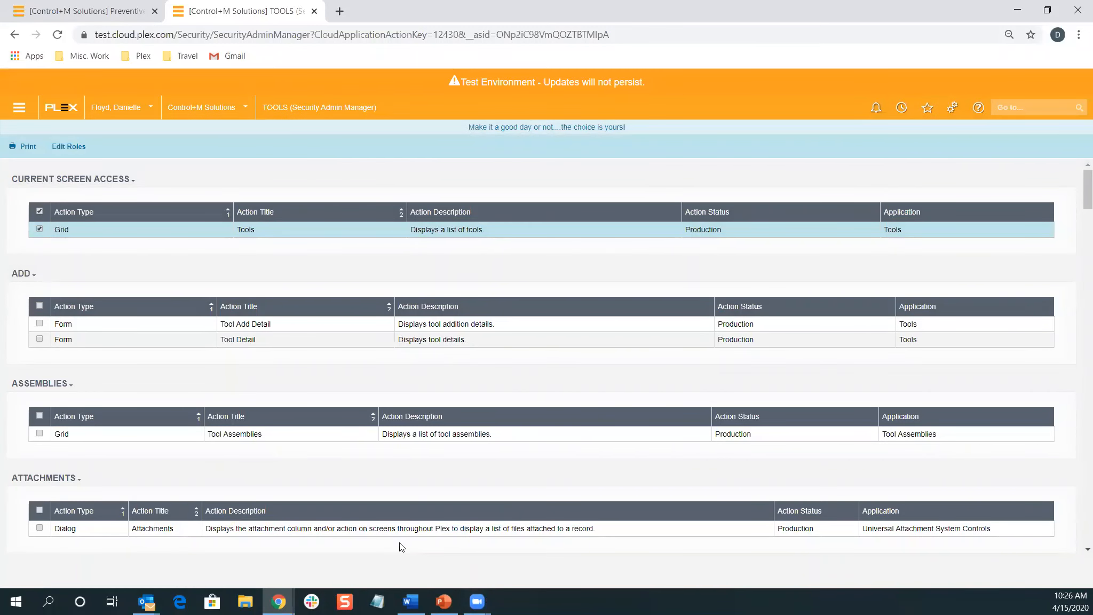
key("alt+Tab")
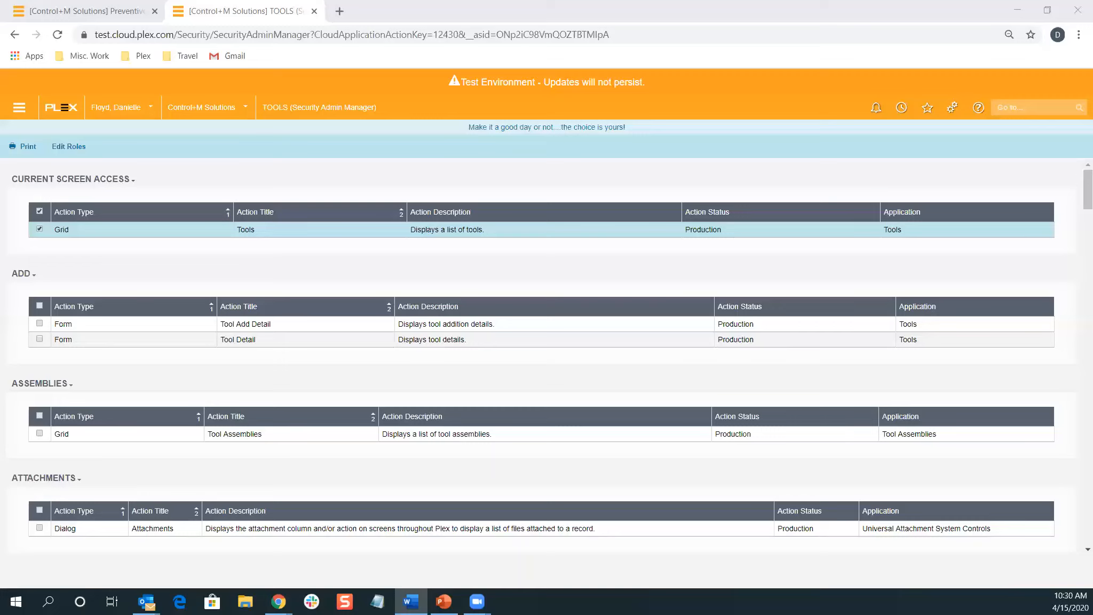
Open accounts.plex.com in a new tab and go to the My Corporation page
left_click(340, 12)
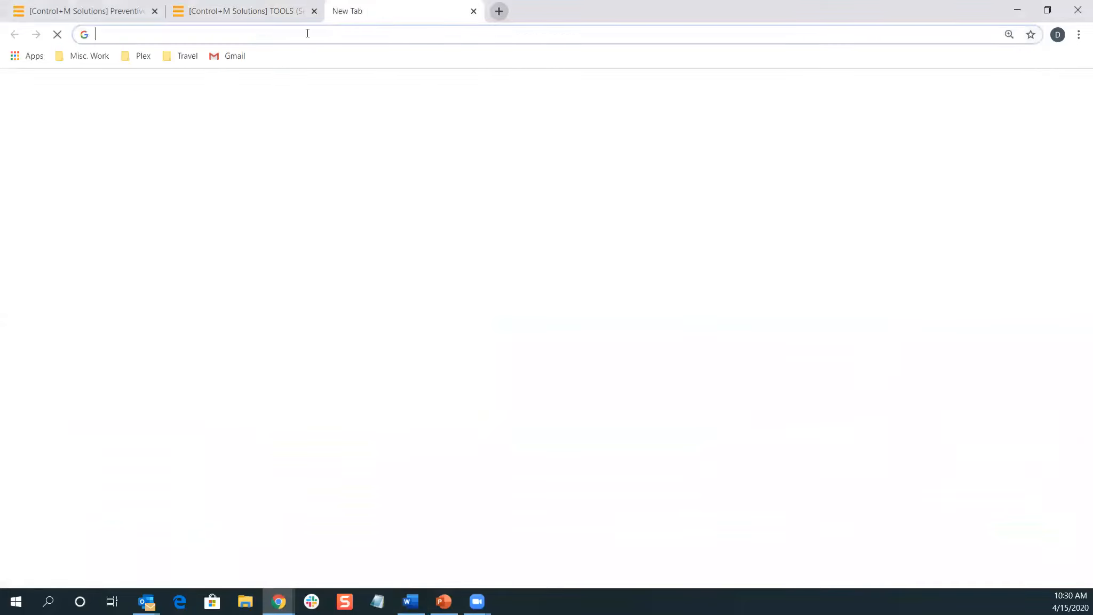
type("accounts.plex.com")
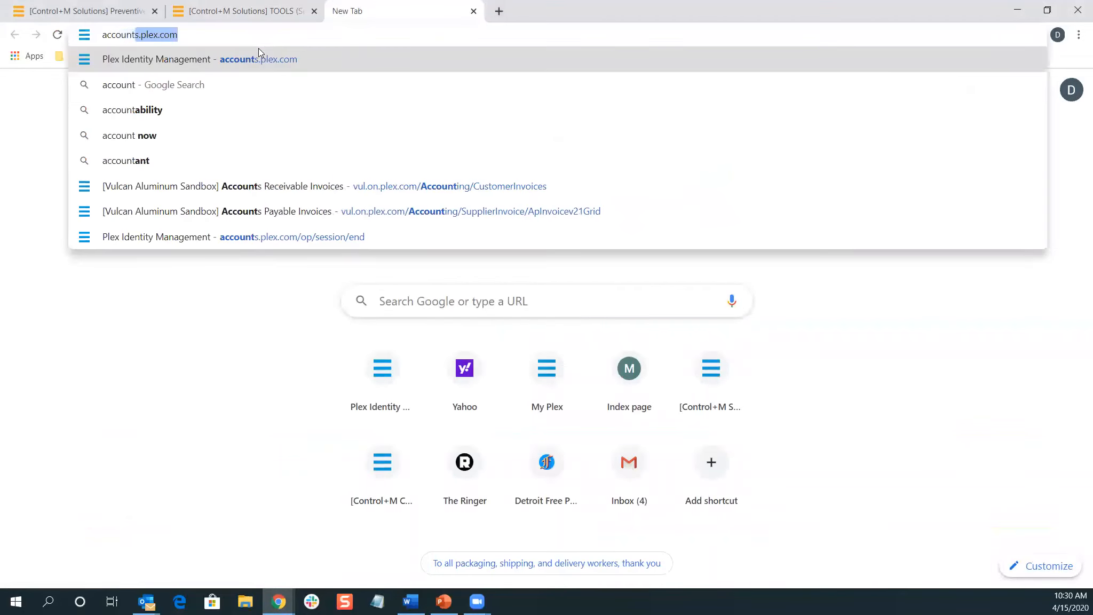
key("Return")
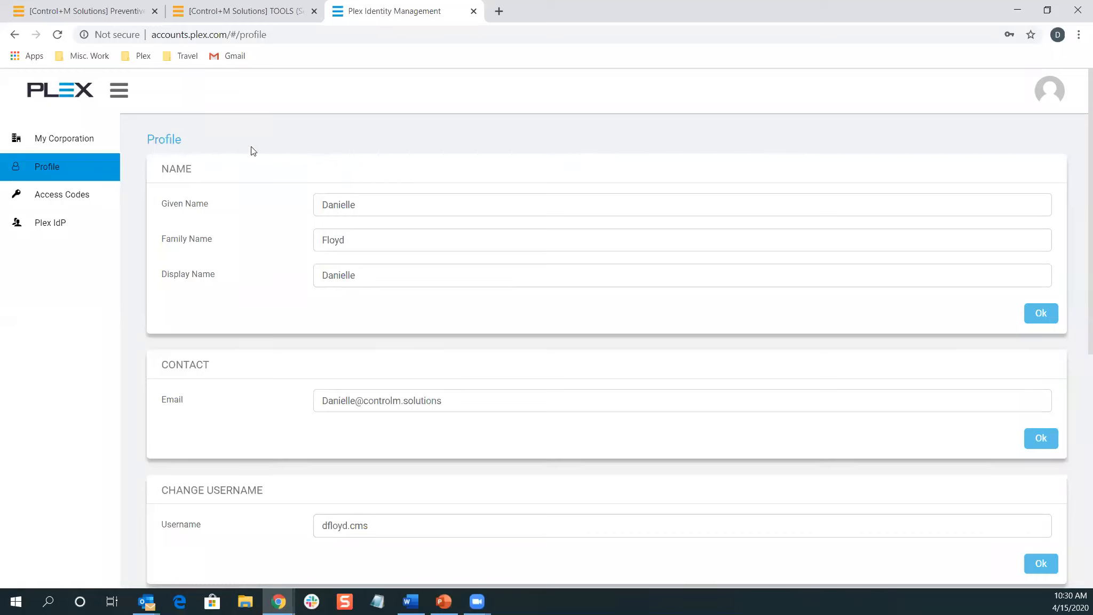
left_click(59, 145)
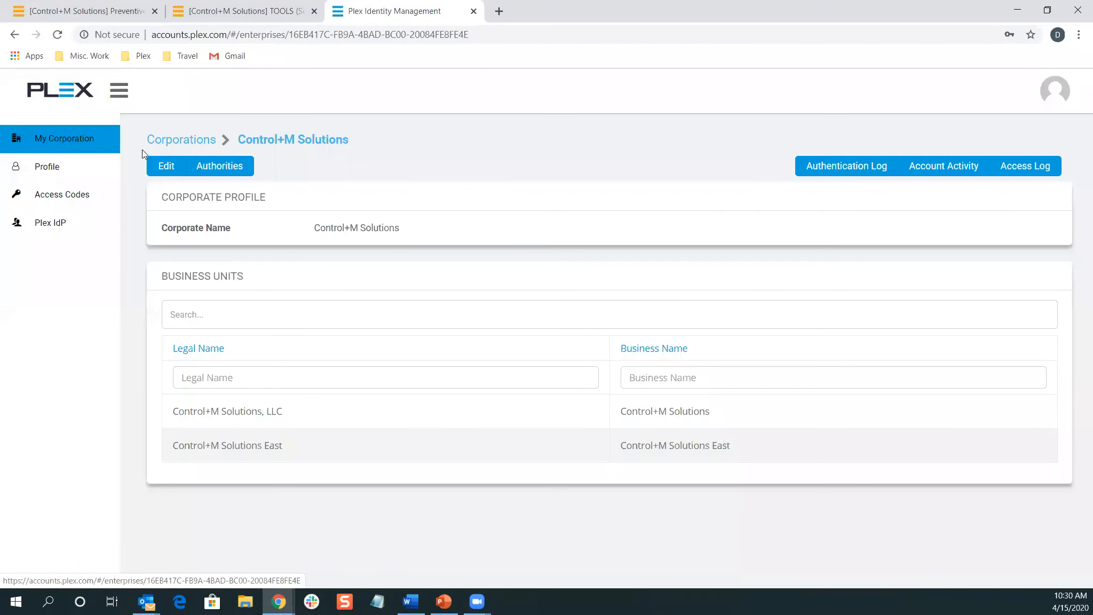
Open the Control+M Solutions, LLC business unit and the test user's account profile
left_click(261, 415)
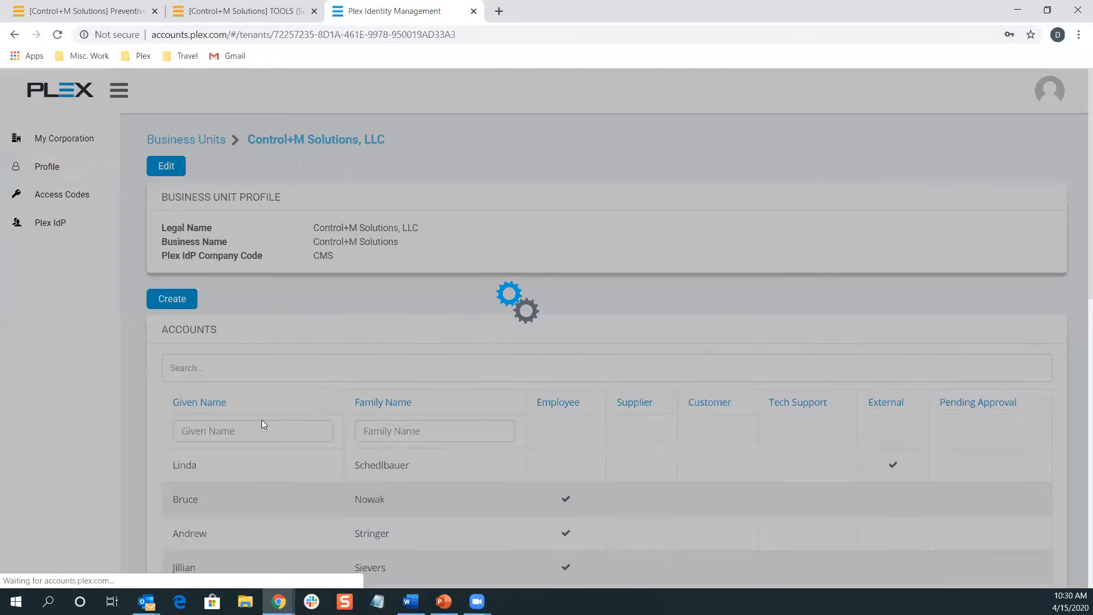
scroll(228, 399, "down", 2)
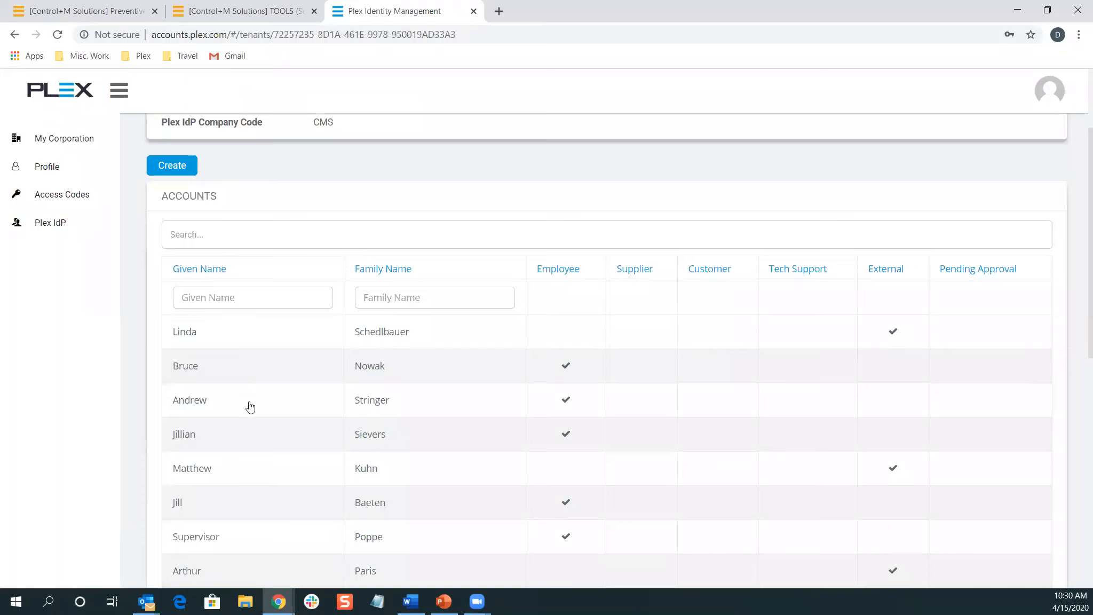
left_click(215, 503)
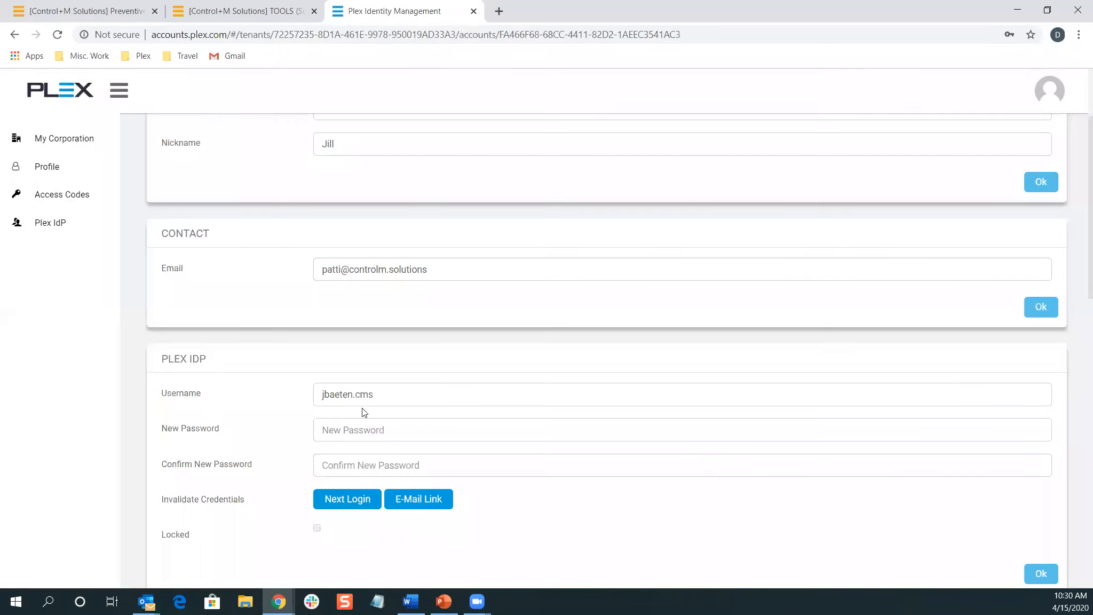
scroll(360, 403, "down", 1)
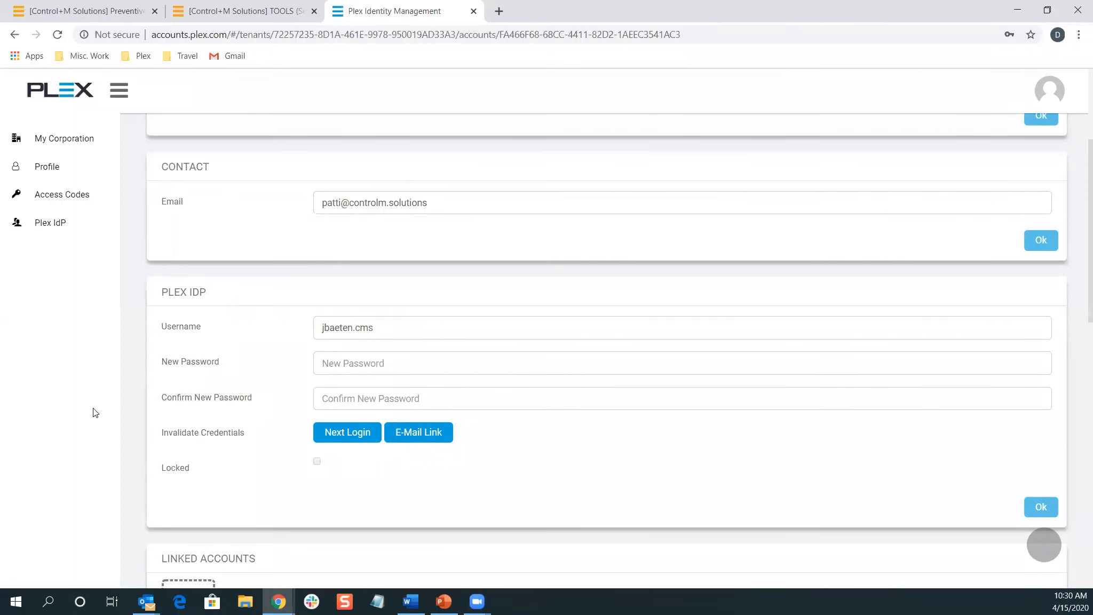
scroll(160, 240, "up", 2)
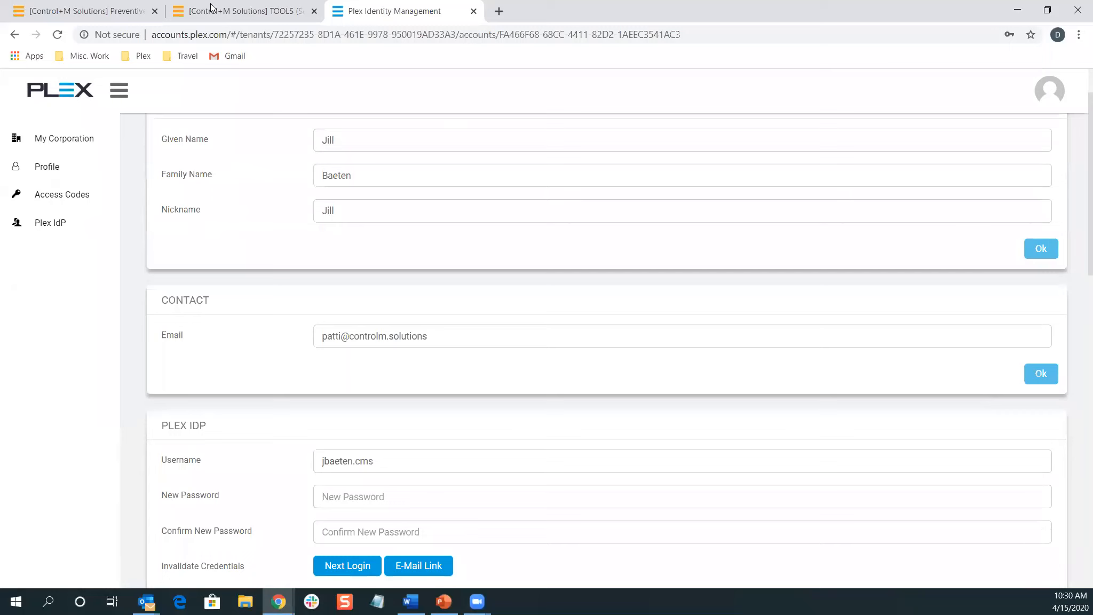